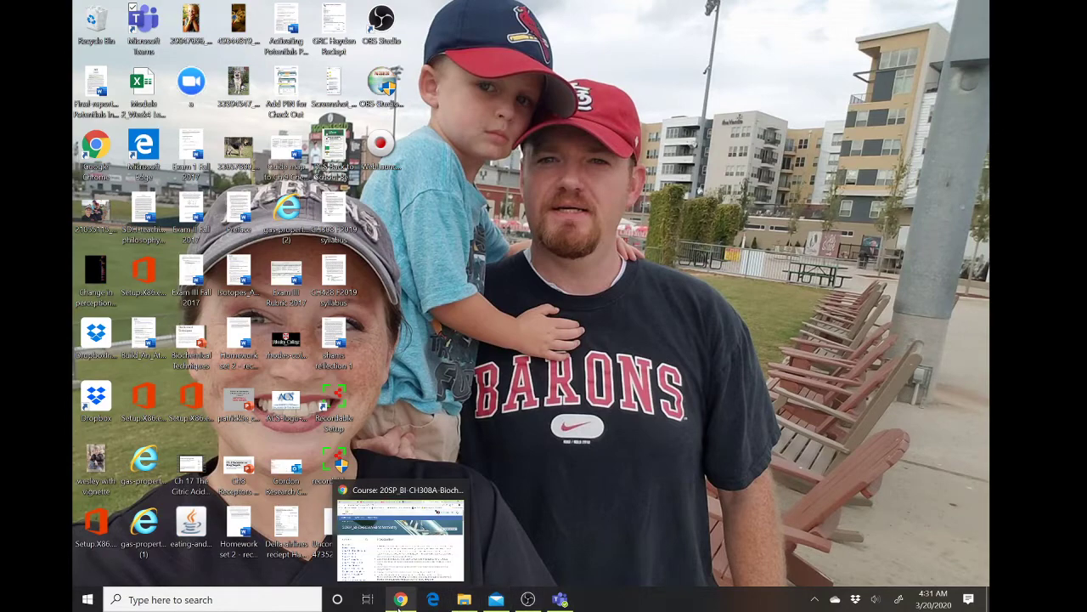
Switch to Chrome and look through the biochemistry course page's introduction, forums, syllabus link and video entries.
click(399, 602)
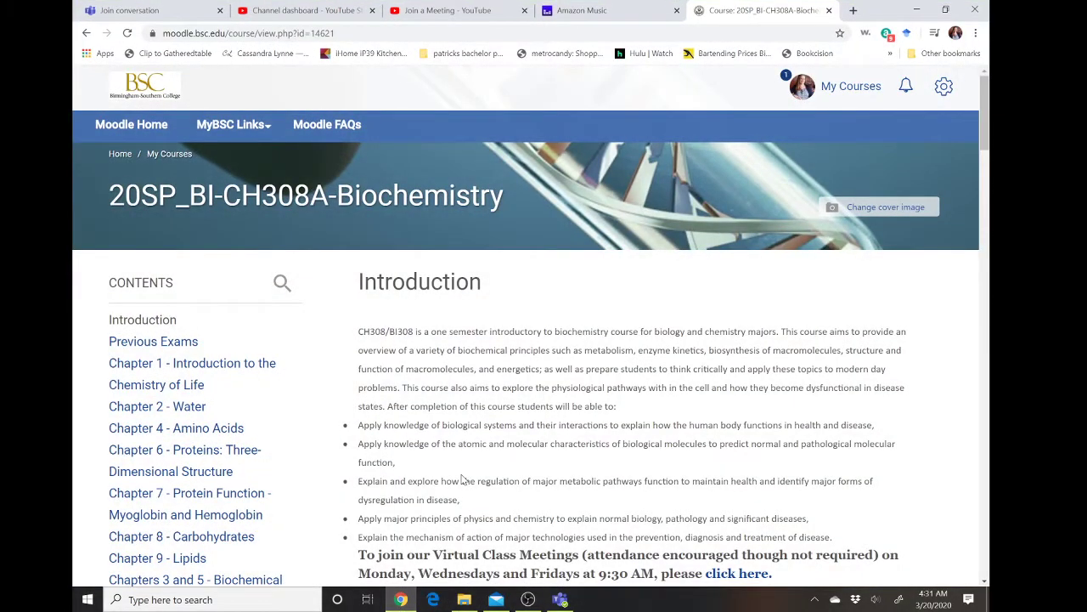
scroll(644, 470, down, 4)
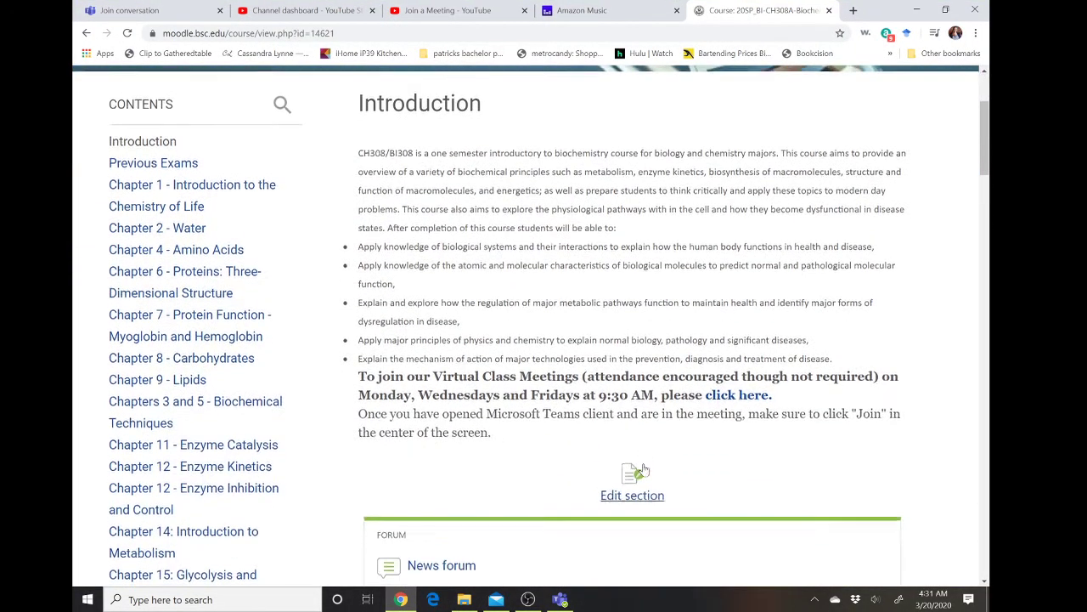
scroll(644, 470, down, 3)
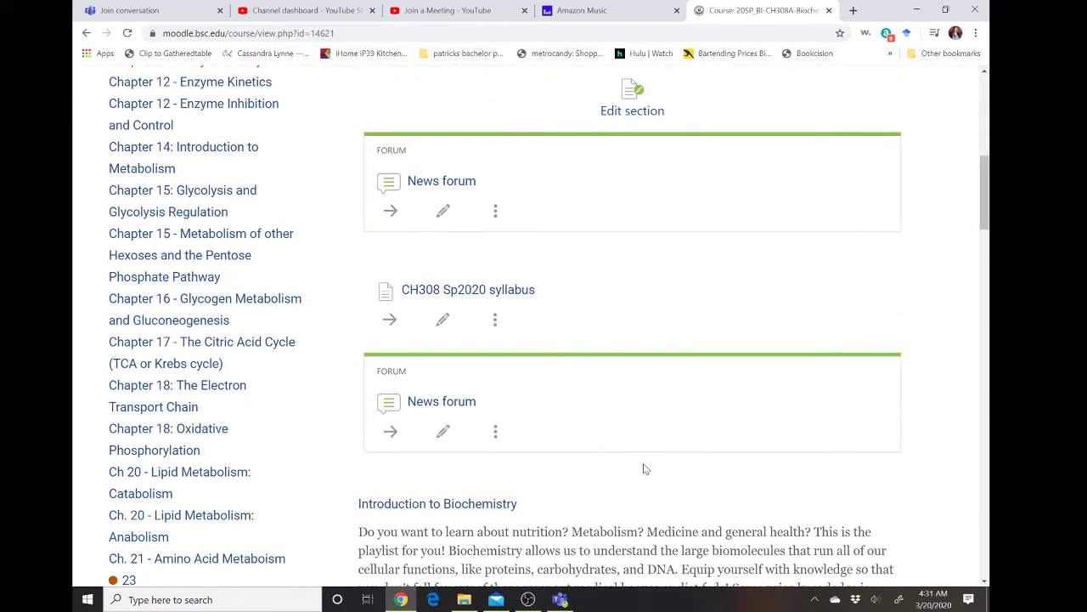
scroll(644, 470, down, 1)
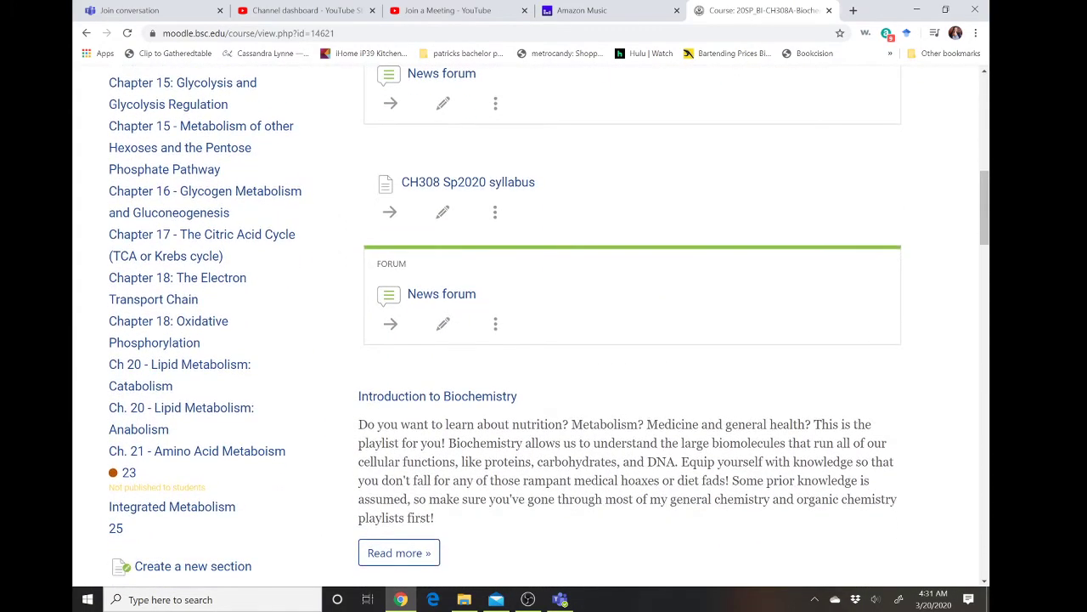
scroll(643, 463, down, 3)
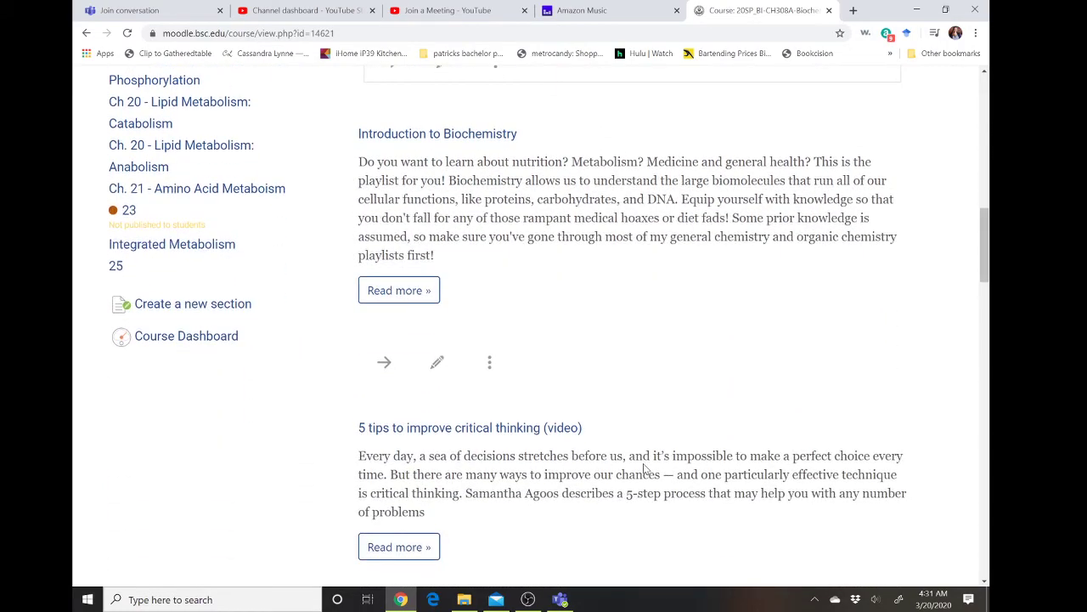
scroll(471, 252, up, 4)
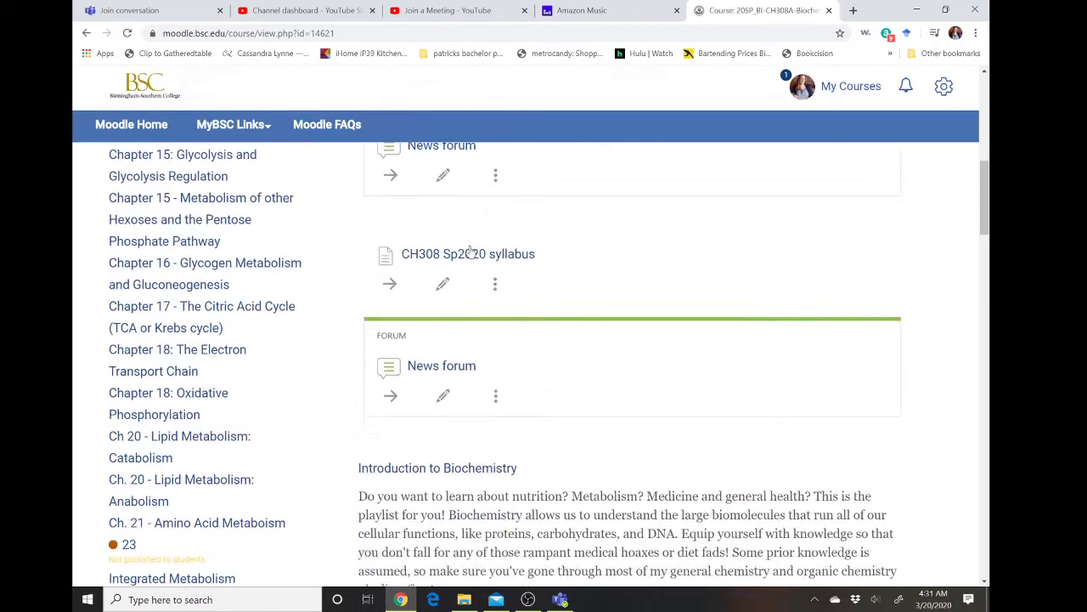
scroll(470, 251, up, 3)
scroll(471, 251, down, 5)
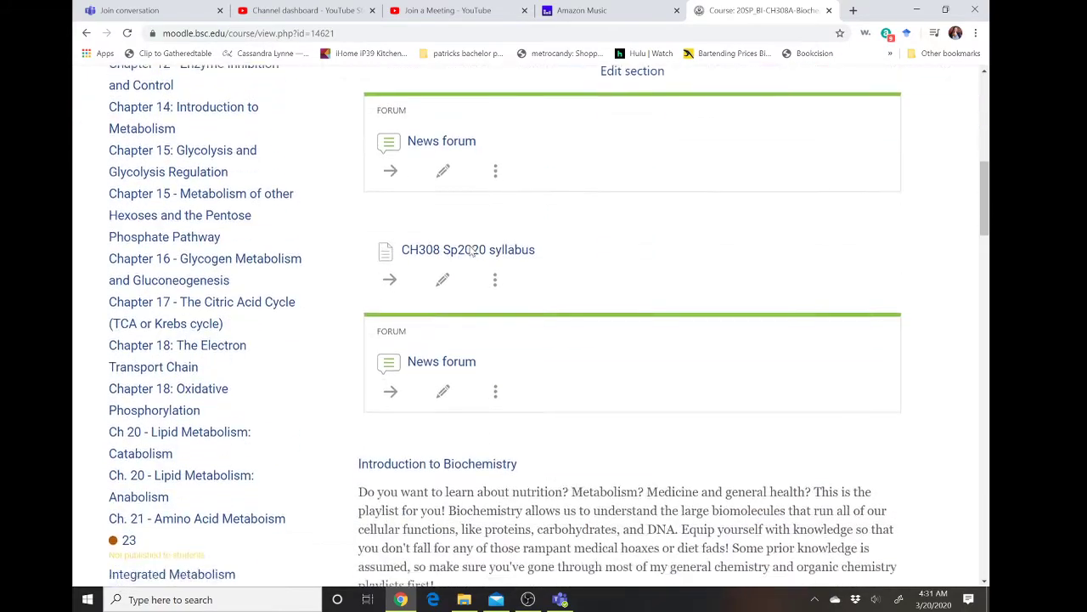
scroll(472, 251, down, 2)
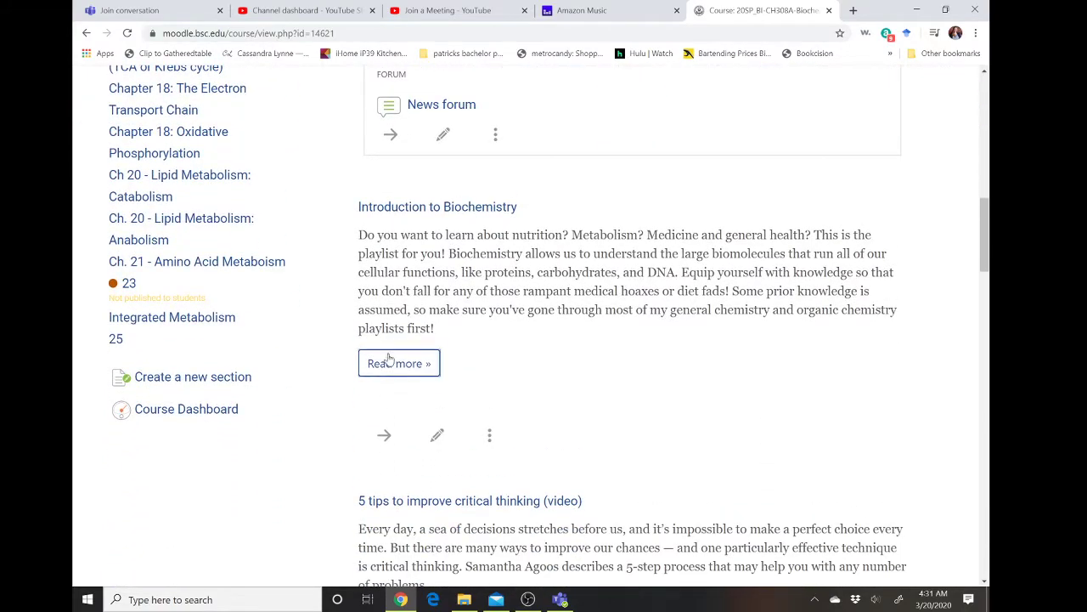
Expand the Introduction to Biochemistry entry, start its embedded video and pause it.
click(393, 362)
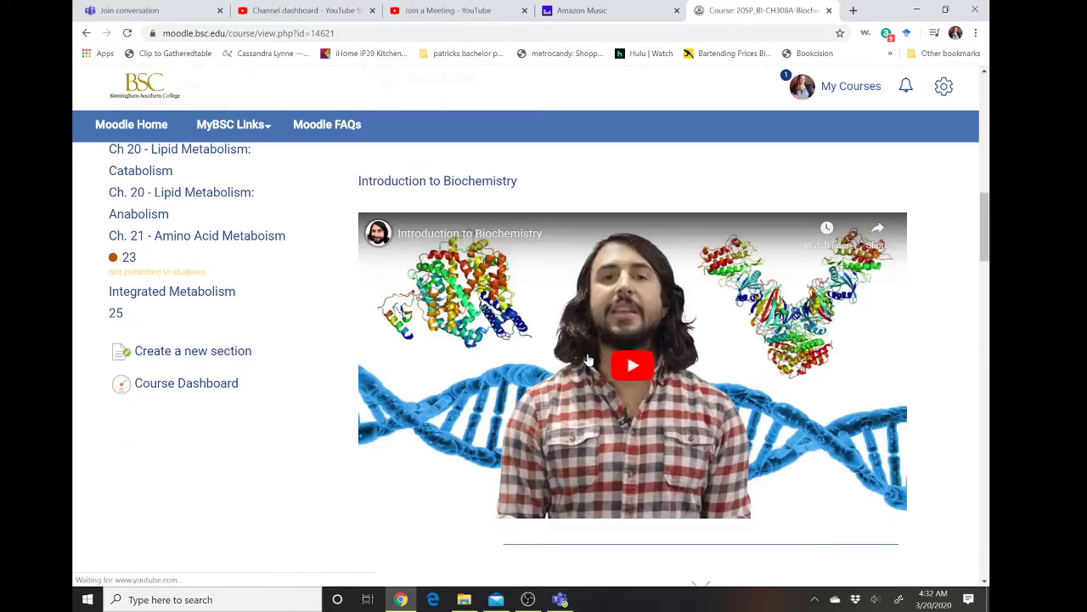
scroll(735, 347, down, 1)
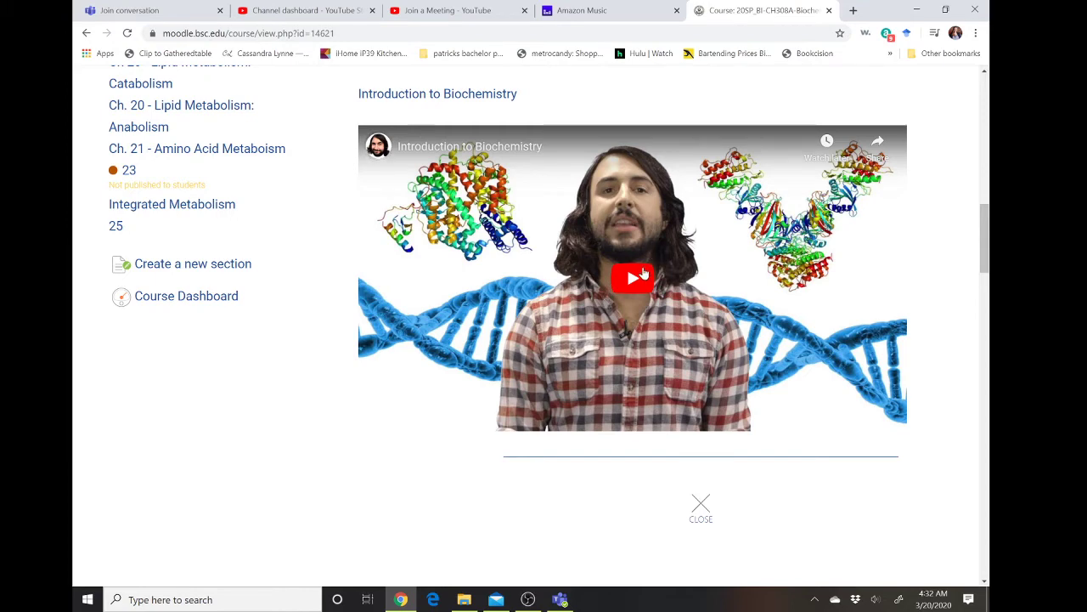
click(643, 273)
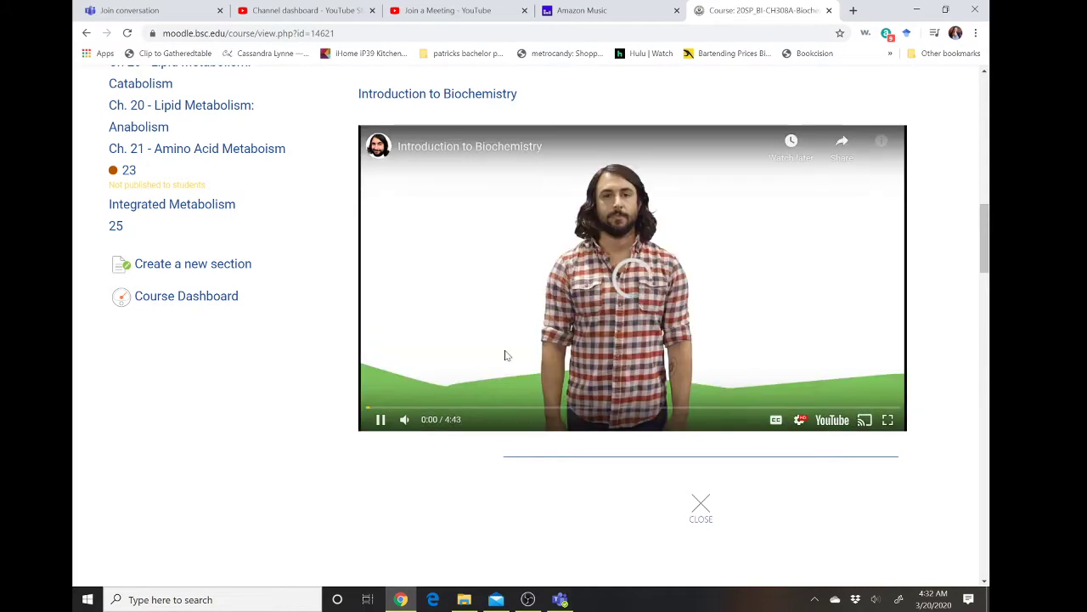
click(381, 420)
Open the first News forum in the course's Introduction section, above the syllabus.
scroll(565, 399, down, 4)
scroll(569, 410, down, 3)
scroll(568, 410, up, 15)
scroll(568, 410, up, 3)
scroll(424, 443, down, 1)
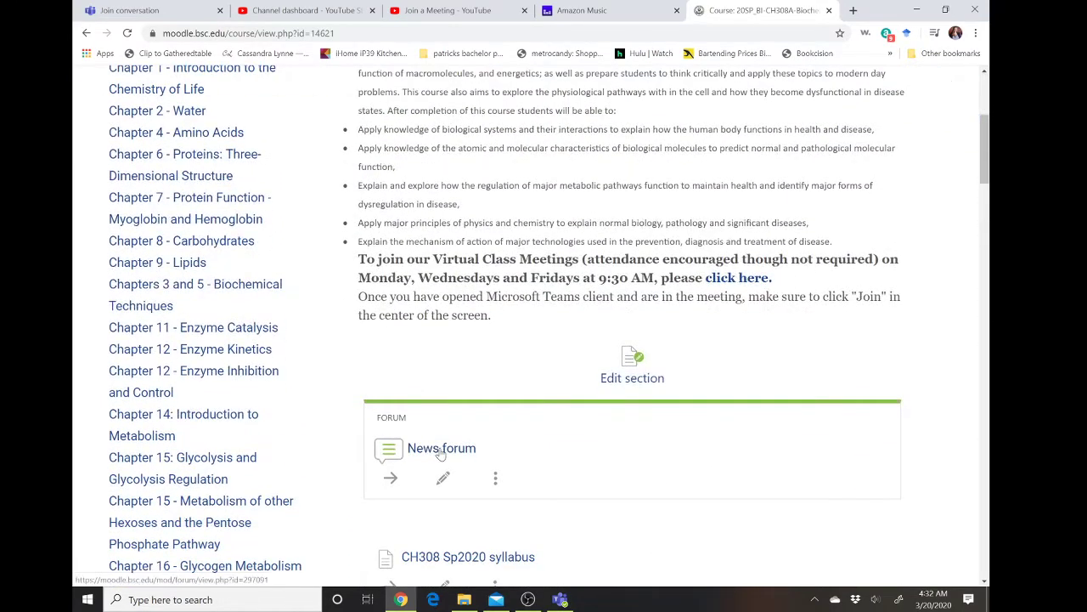
click(440, 454)
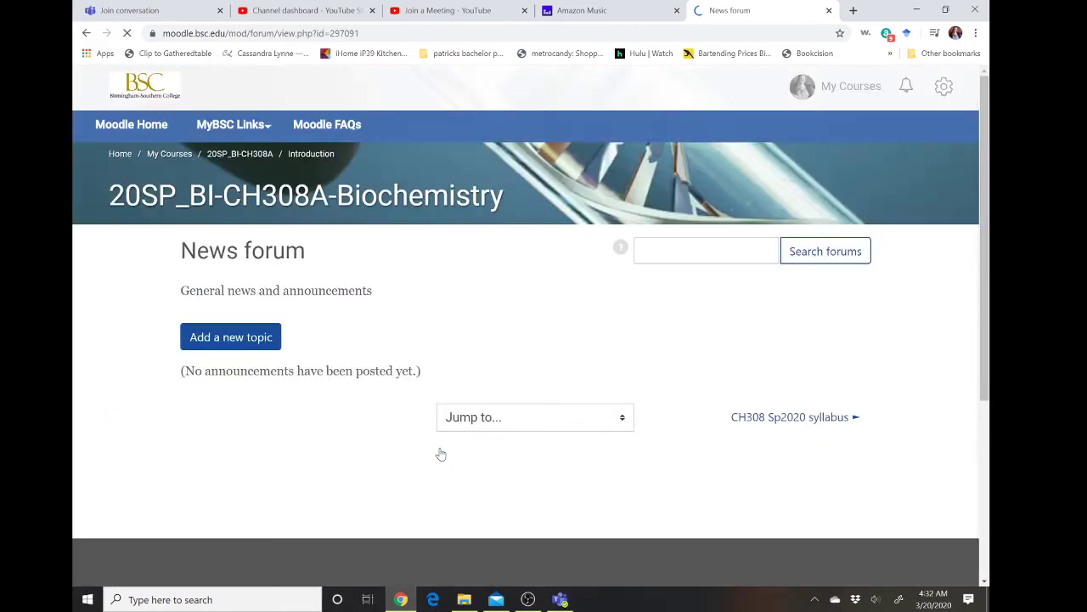
Post a new forum topic with the subject "Reflection" and the message "Discuss here".
click(251, 342)
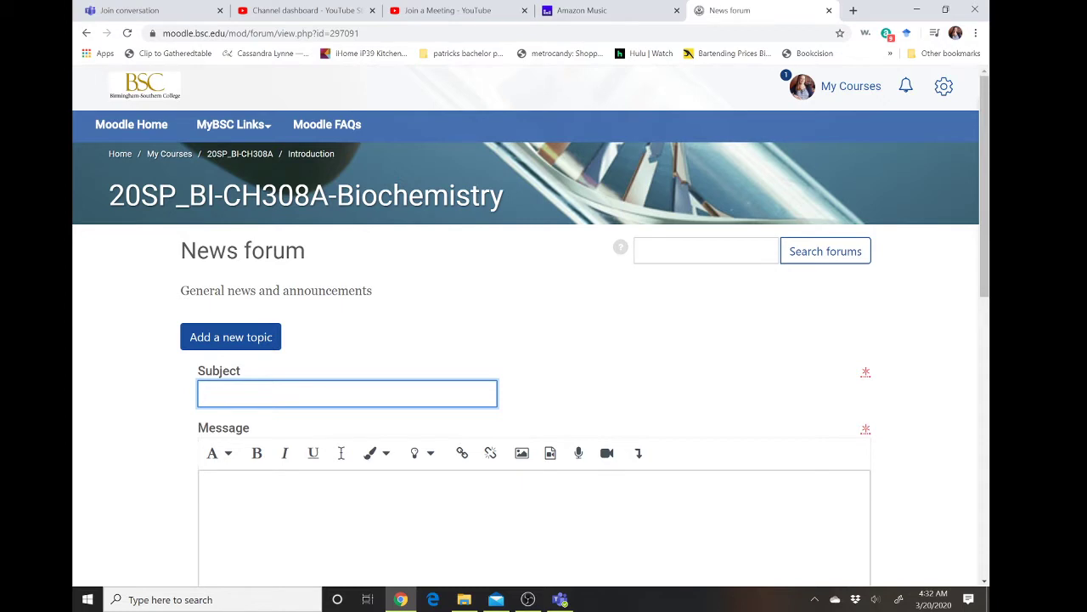
text(Reflection)
key(Tab)
key(Tab)
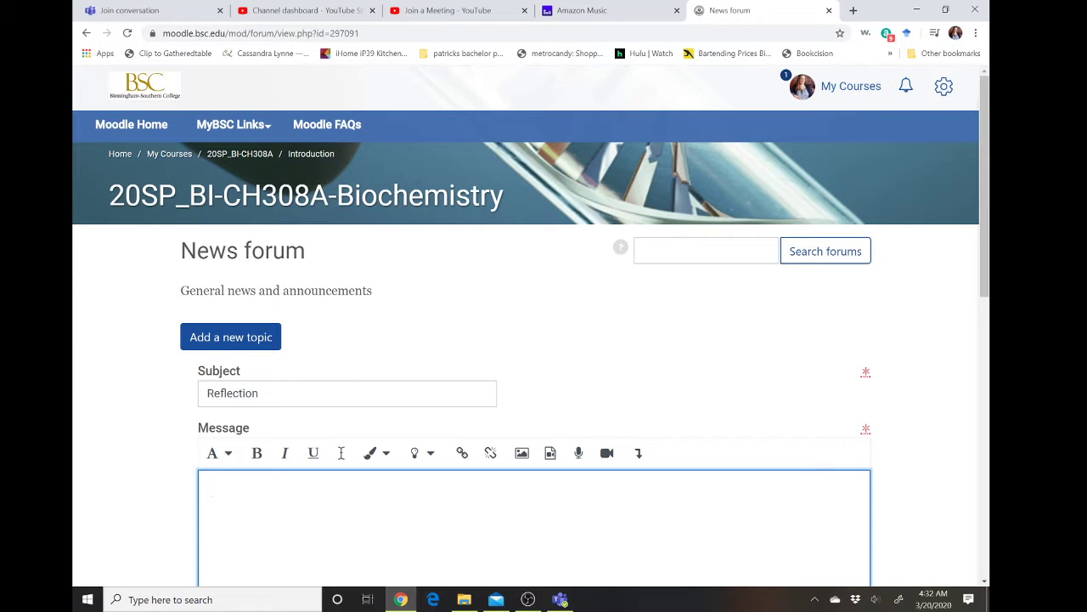
text(Discuss here)
scroll(527, 340, down, 3)
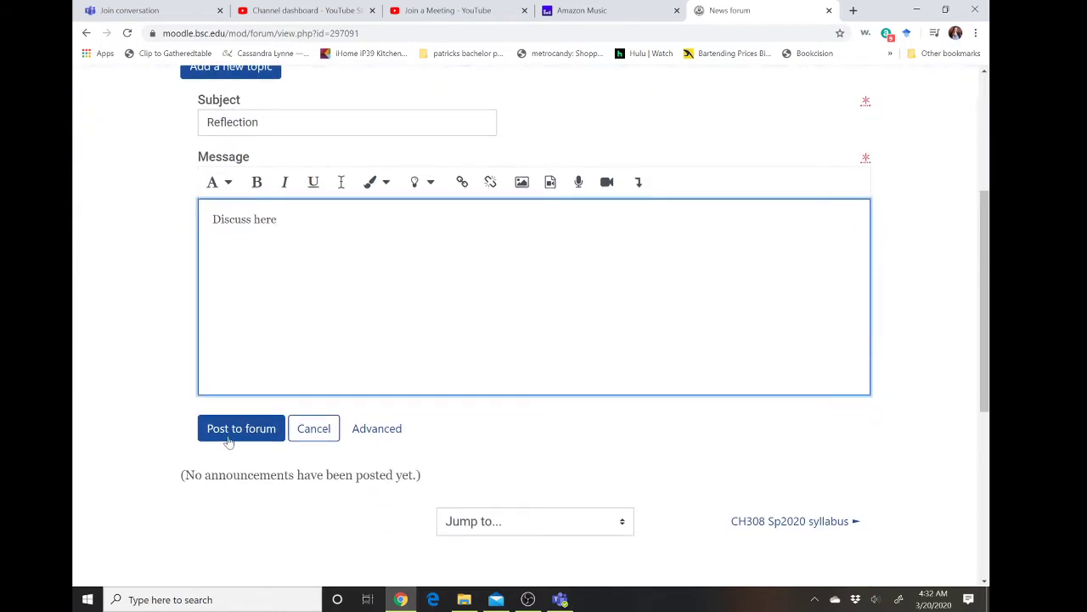
click(231, 430)
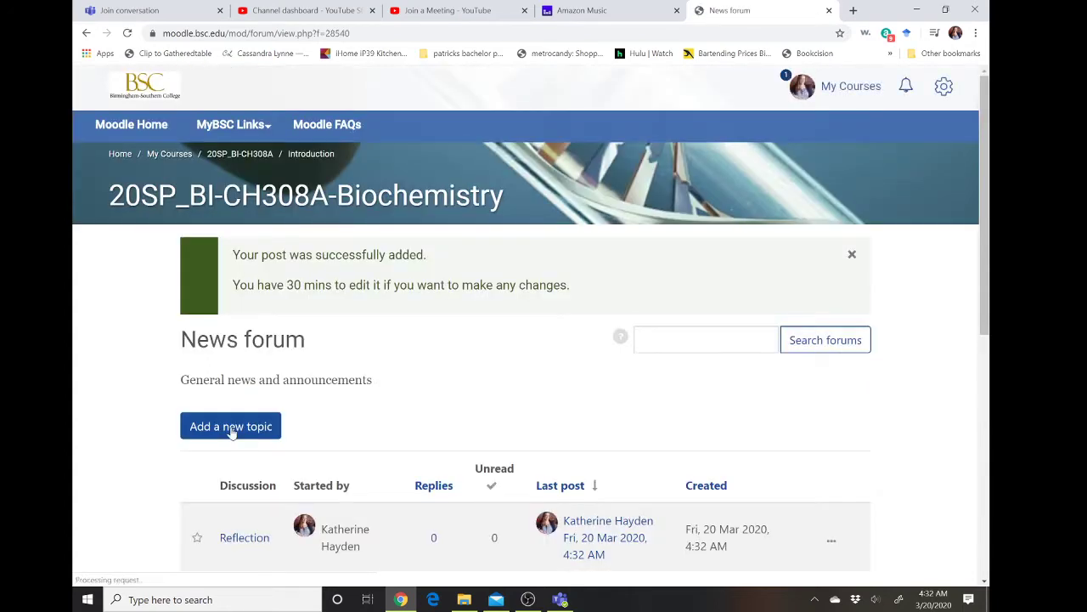
Start another forum topic with the subject "Uploading an image homework", leaving its message empty.
scroll(230, 431, down, 2)
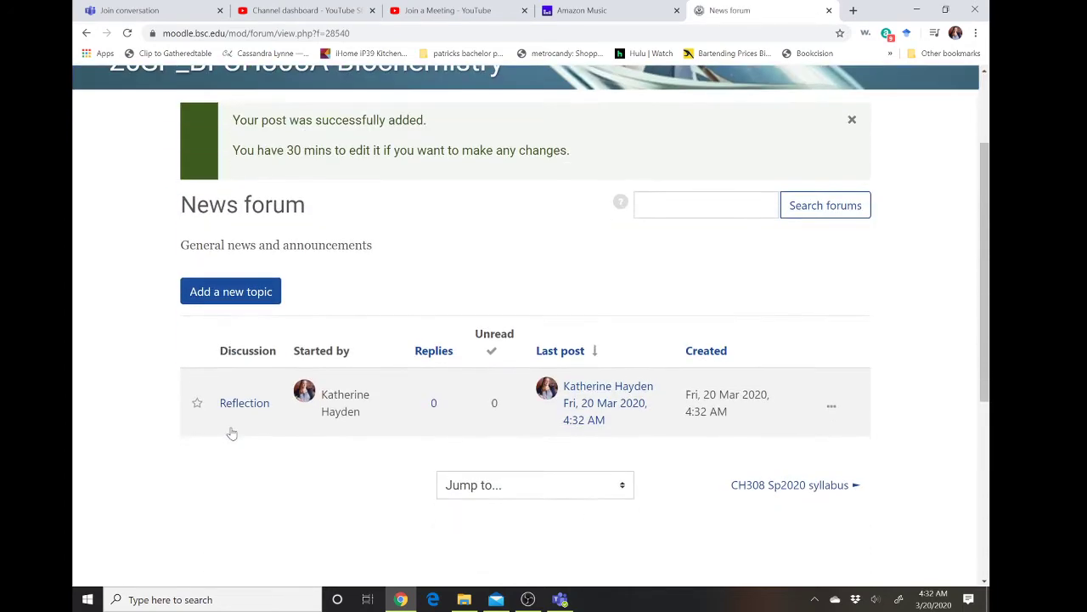
click(185, 289)
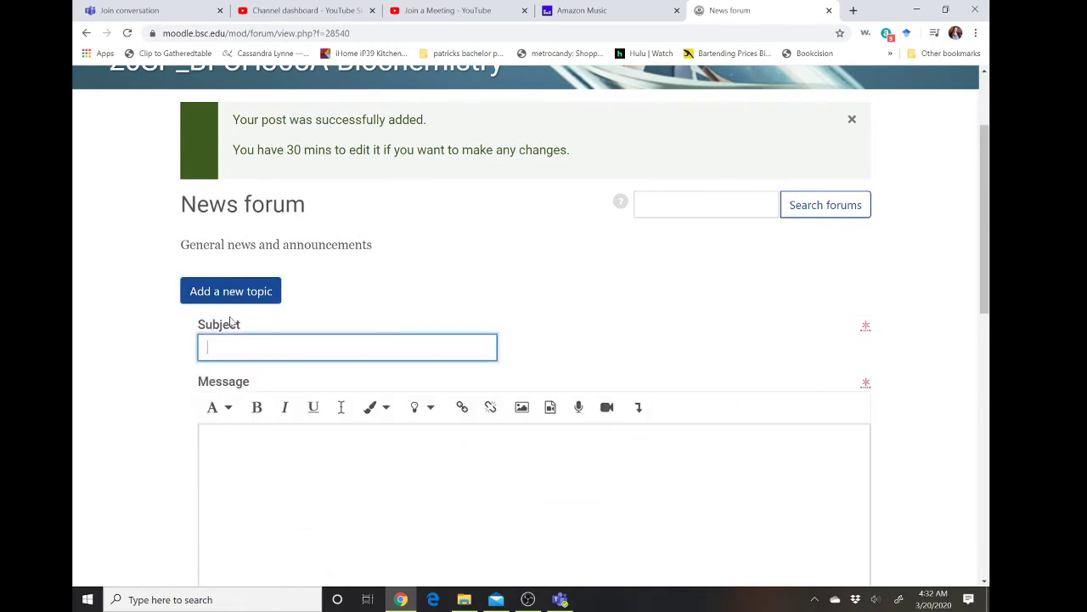
text(Uploading an image homeowkr)
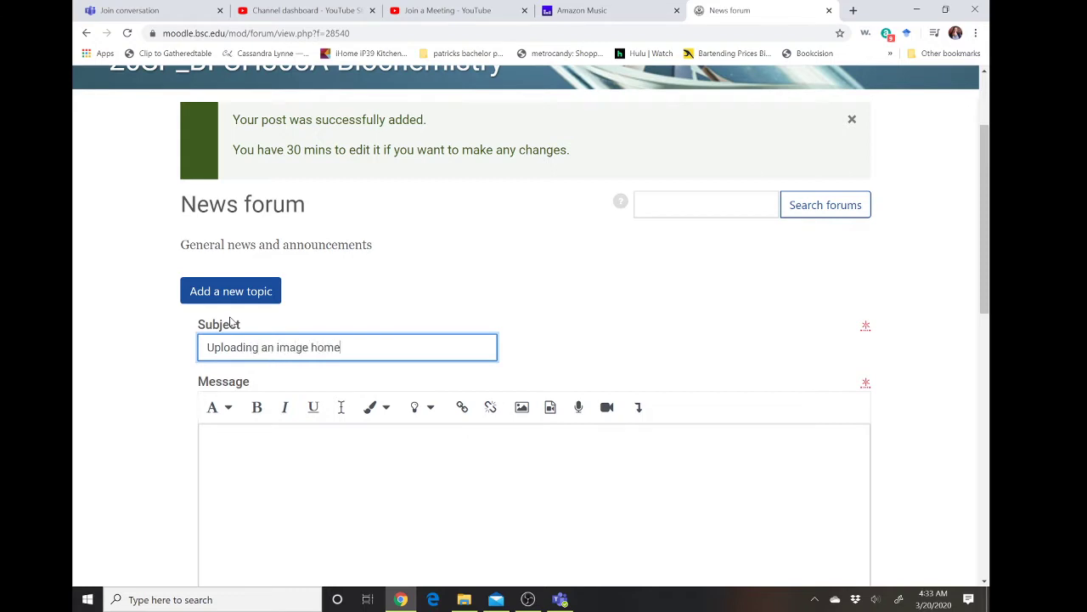
key(BackSpace)
key(BackSpace)
key(BackSpace)
text(work)
key(Tab)
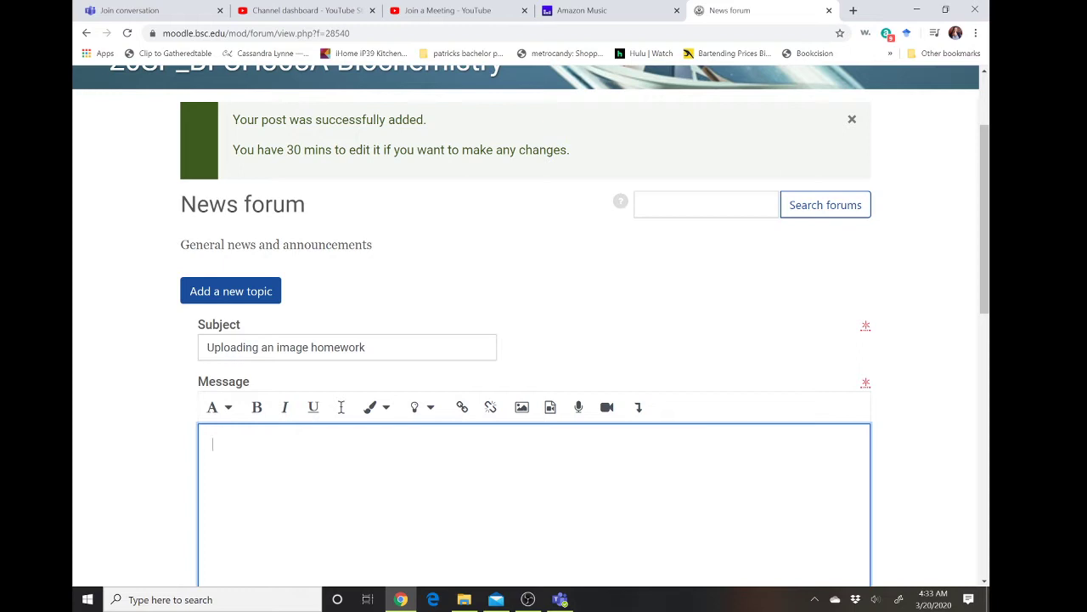
Open the advanced options of the new topic and examine the attachment upload area and the posting settings.
scroll(457, 416, down, 2)
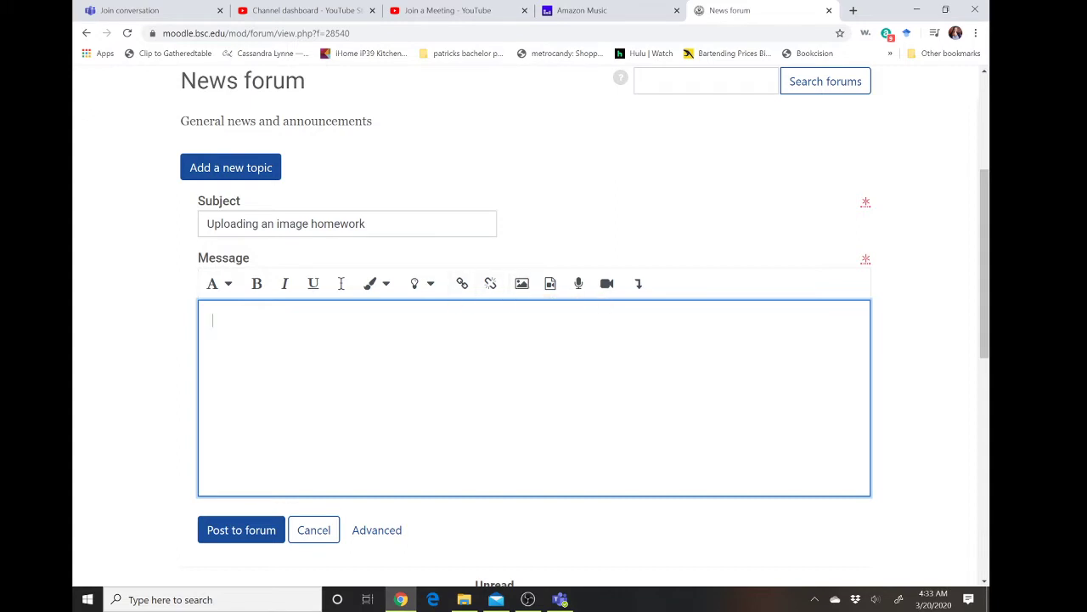
click(376, 530)
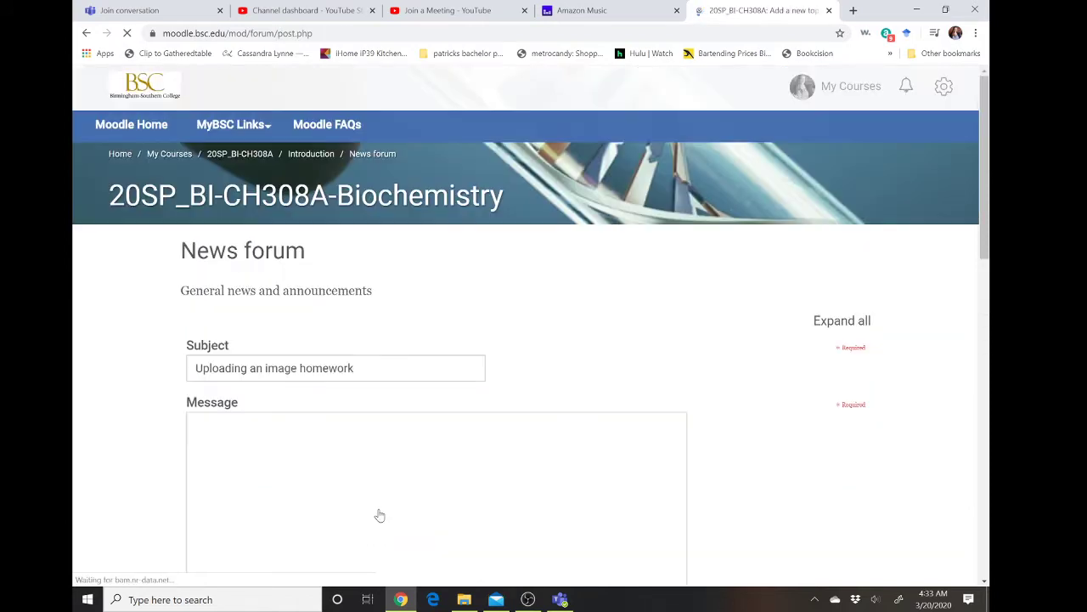
scroll(420, 412, down, 3)
scroll(420, 412, down, 3)
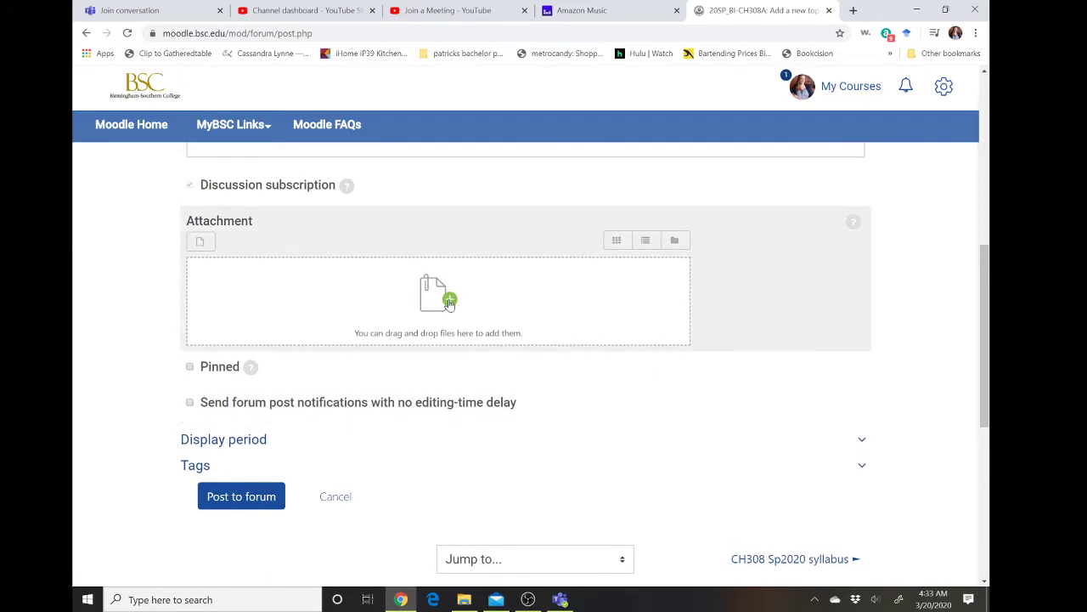
scroll(451, 304, up, 2)
scroll(451, 304, up, 3)
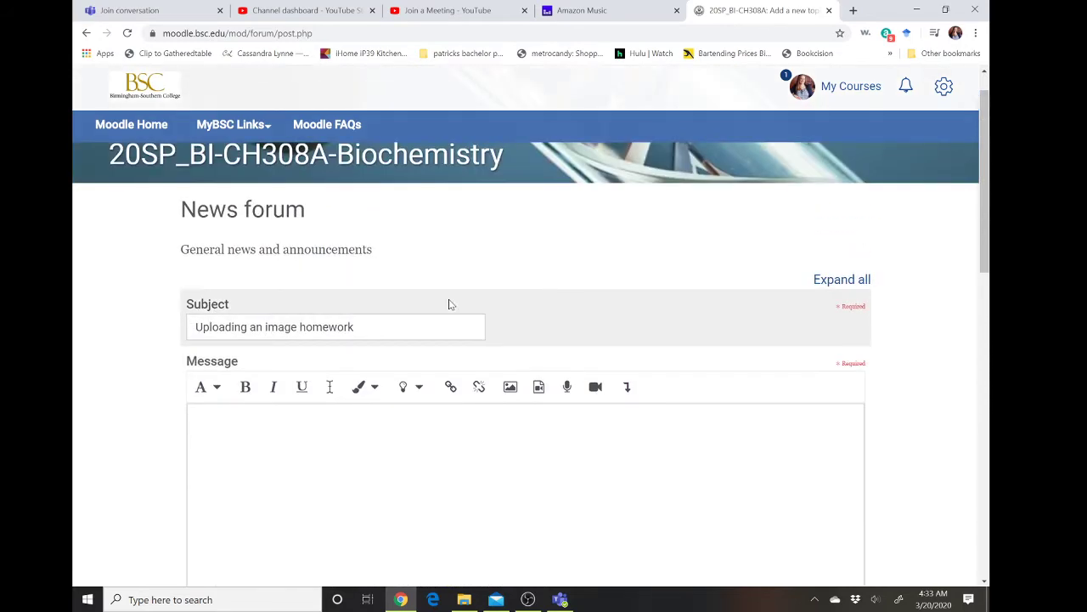
scroll(450, 304, up, 1)
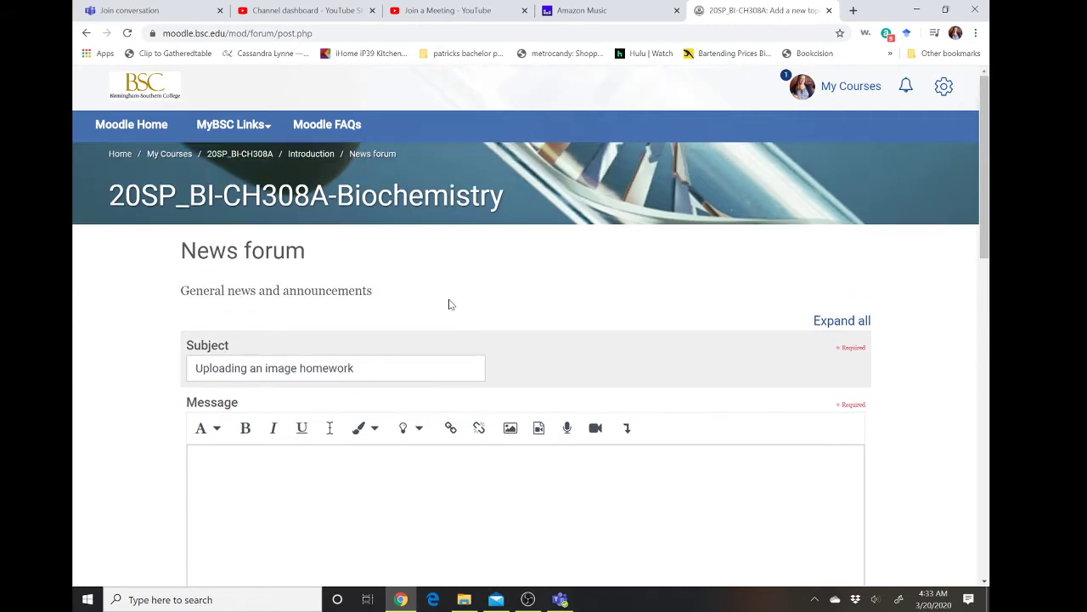
Return to the 20SP_BI-CH308A course page and review the forum and syllabus items in its Introduction section.
click(240, 153)
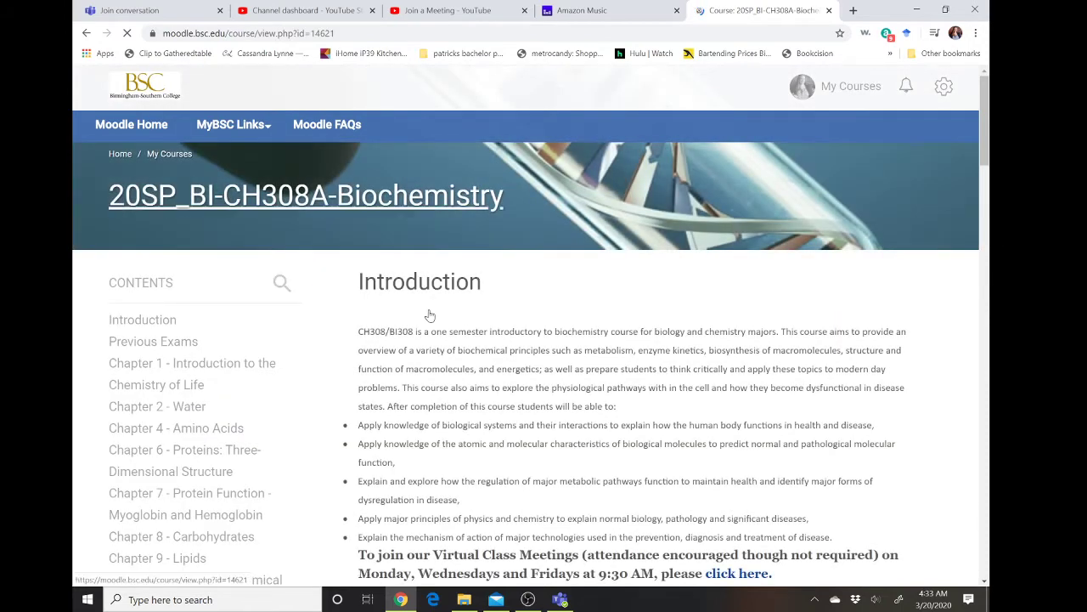
scroll(293, 180, down, 3)
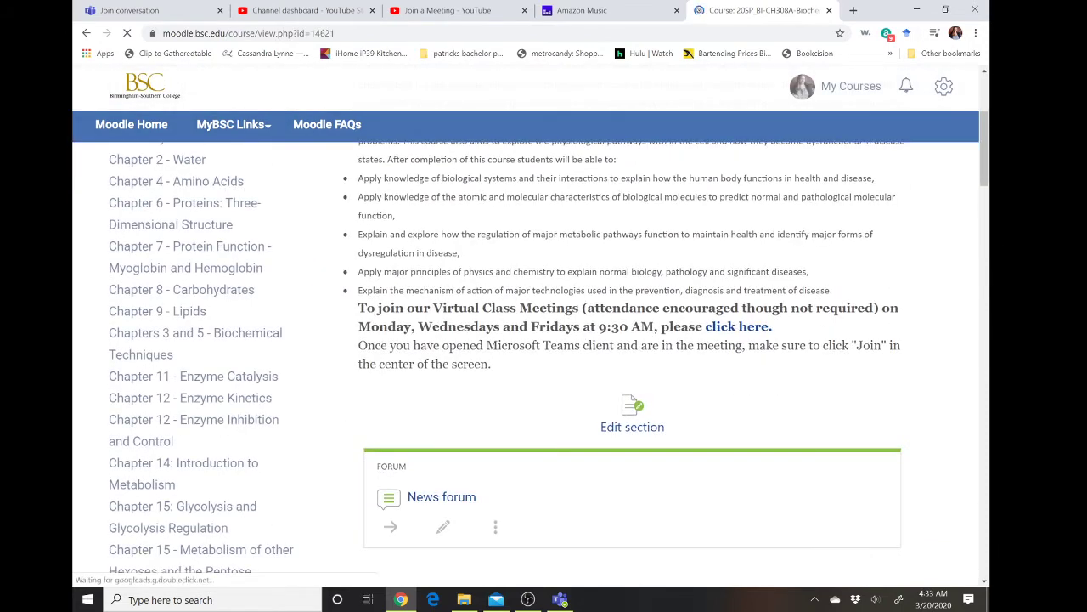
scroll(449, 323, down, 4)
scroll(453, 327, down, 5)
scroll(453, 327, up, 4)
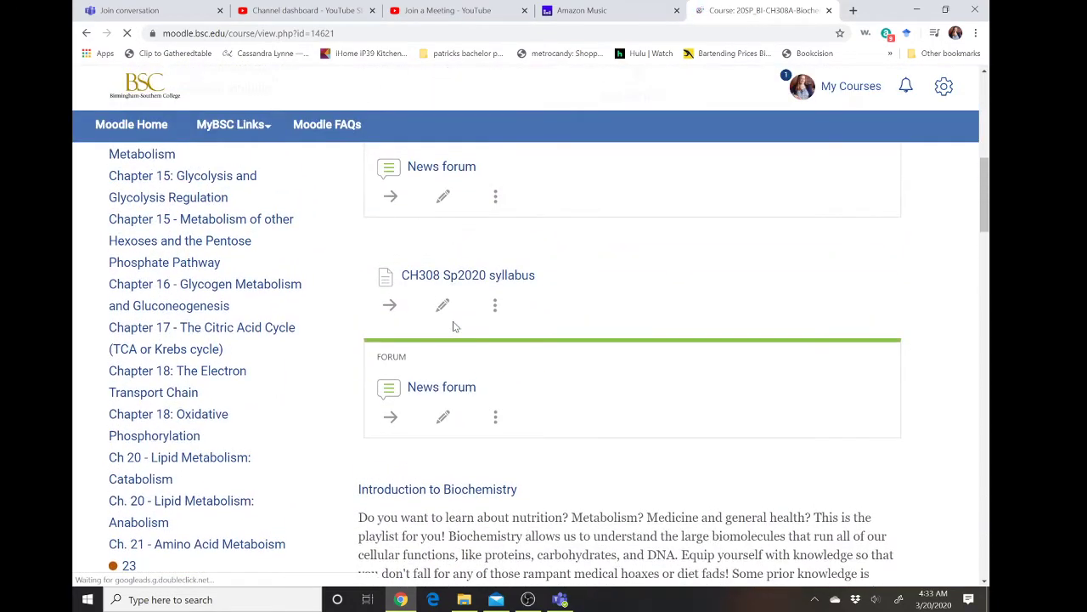
scroll(435, 408, up, 2)
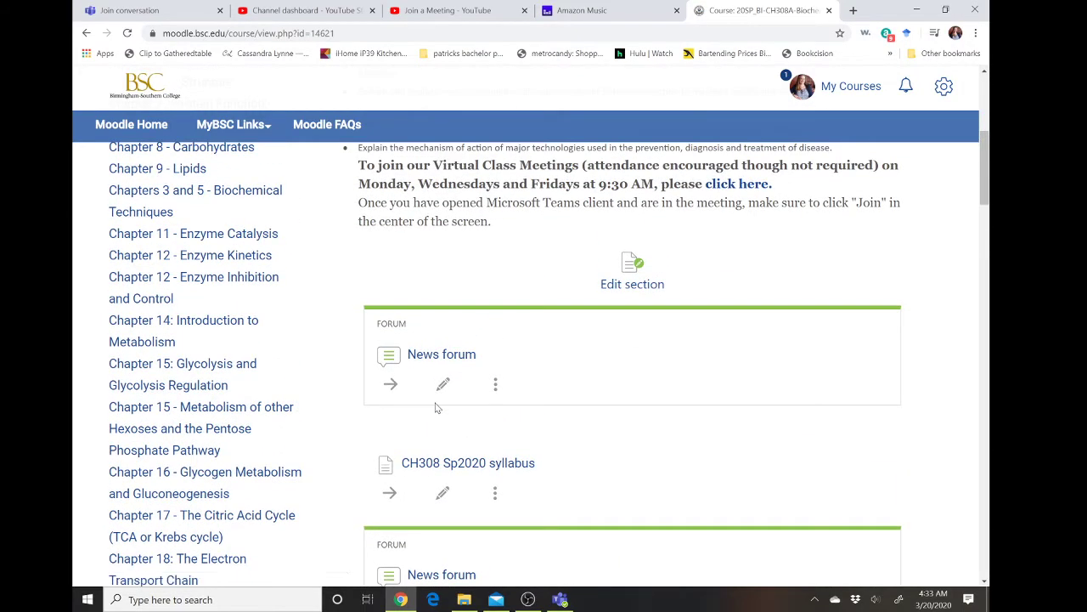
Switch to Microsoft Teams, view the overview of all teams, and return to the Moodle course page in Chrome.
mouse_move(560, 599)
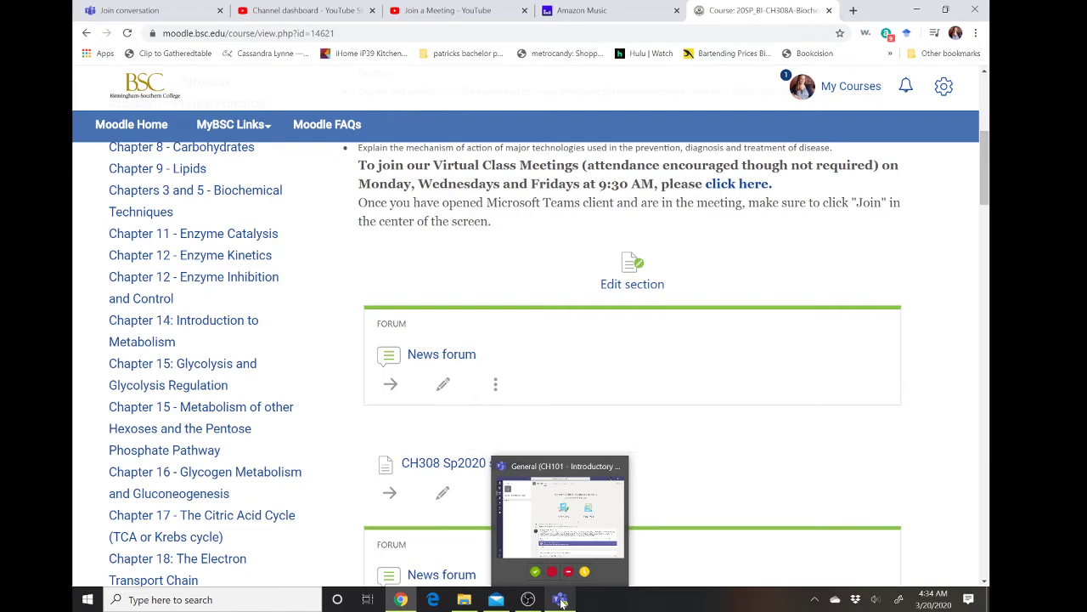
click(561, 601)
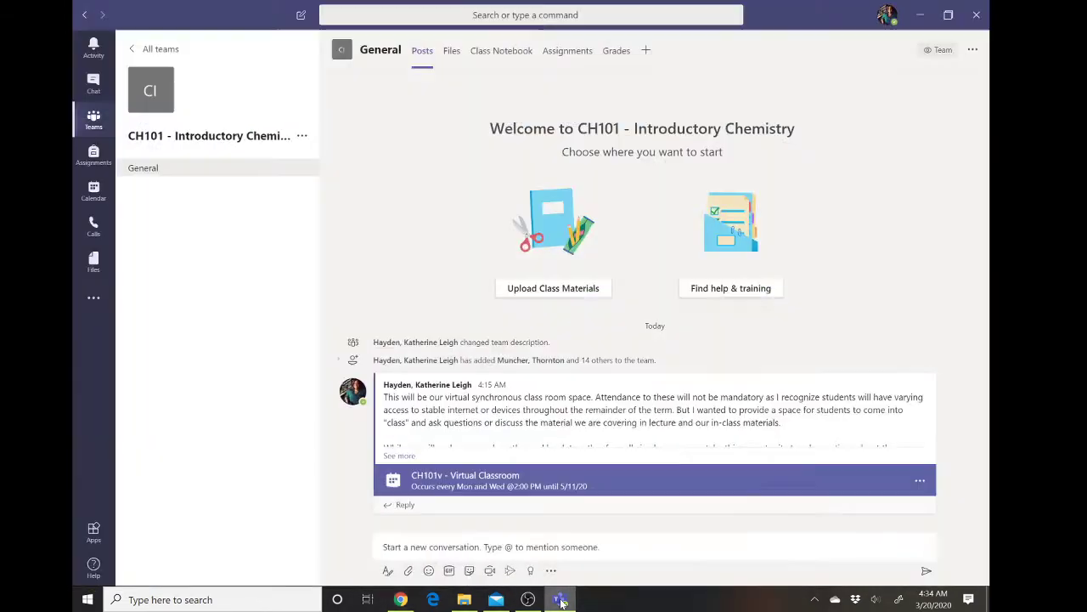
click(97, 127)
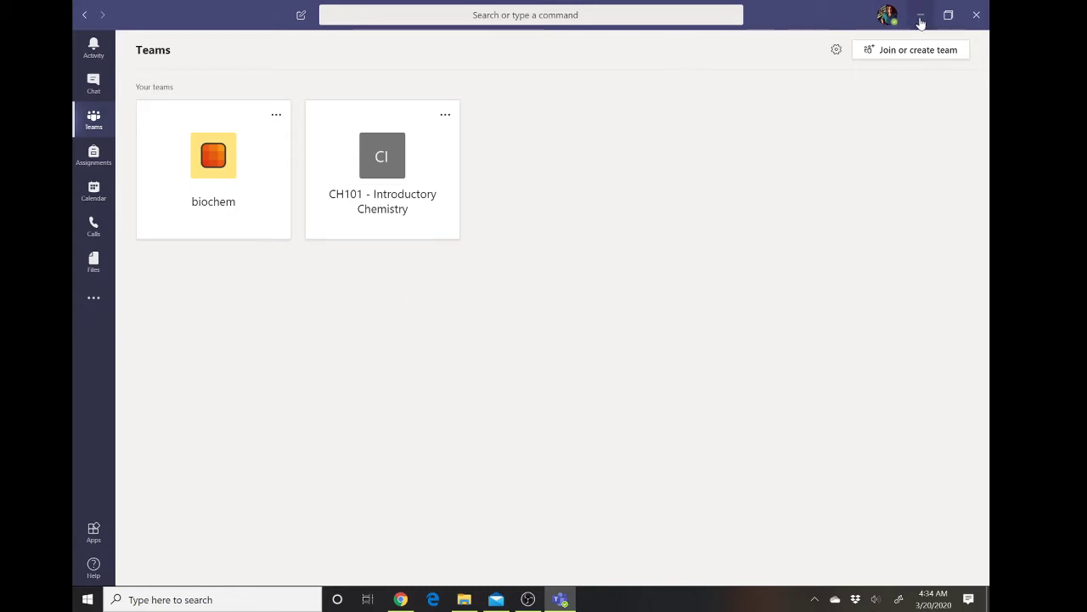
click(401, 599)
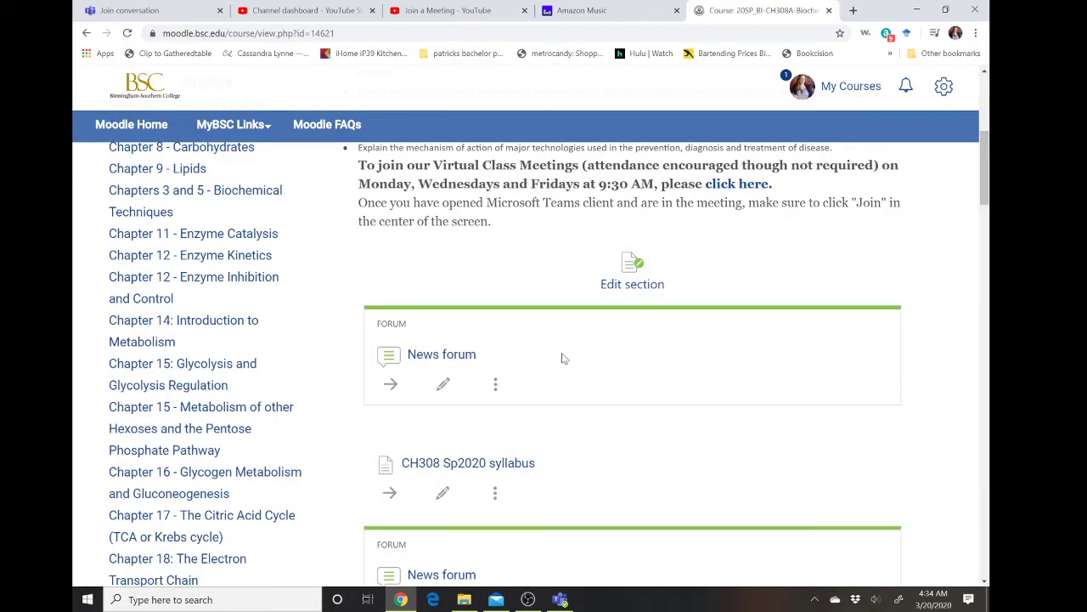
click(402, 599)
click(401, 599)
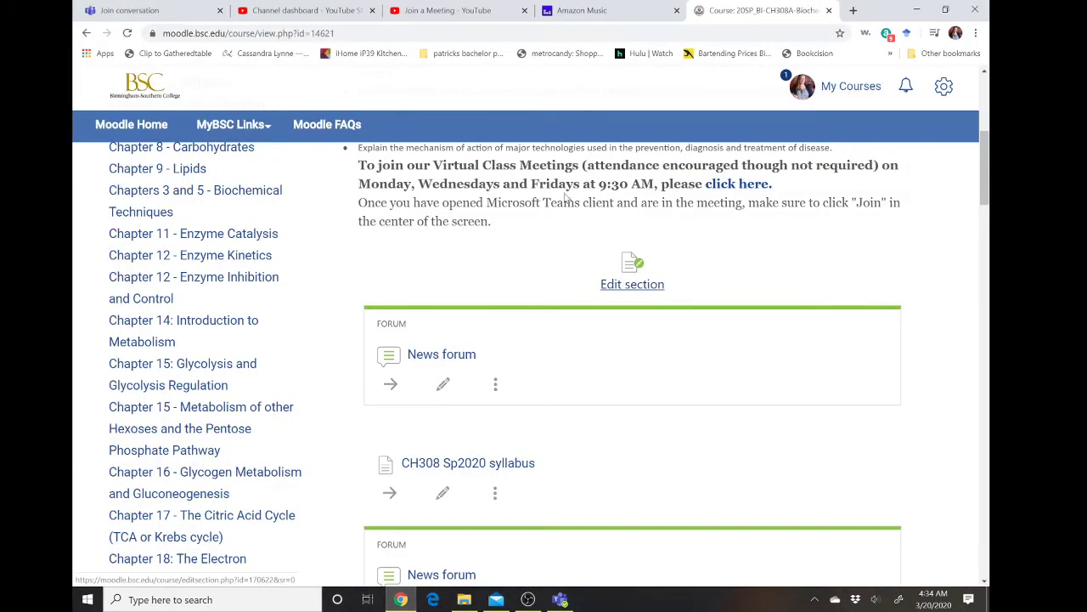
Open the Office 365 home page in a new browser tab and launch Microsoft Teams from its apps.
click(853, 10)
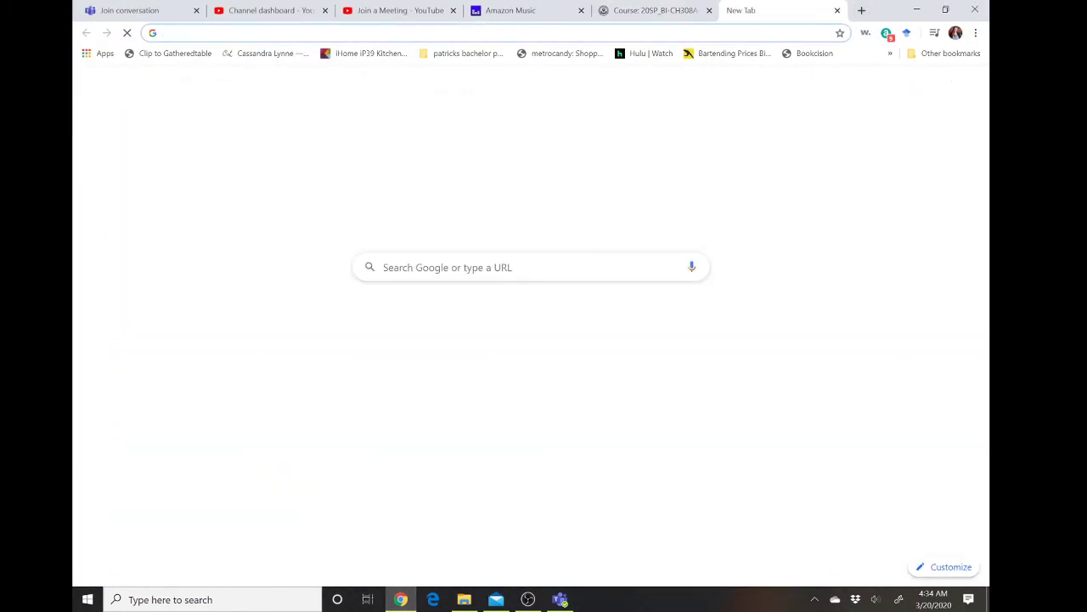
text(office)
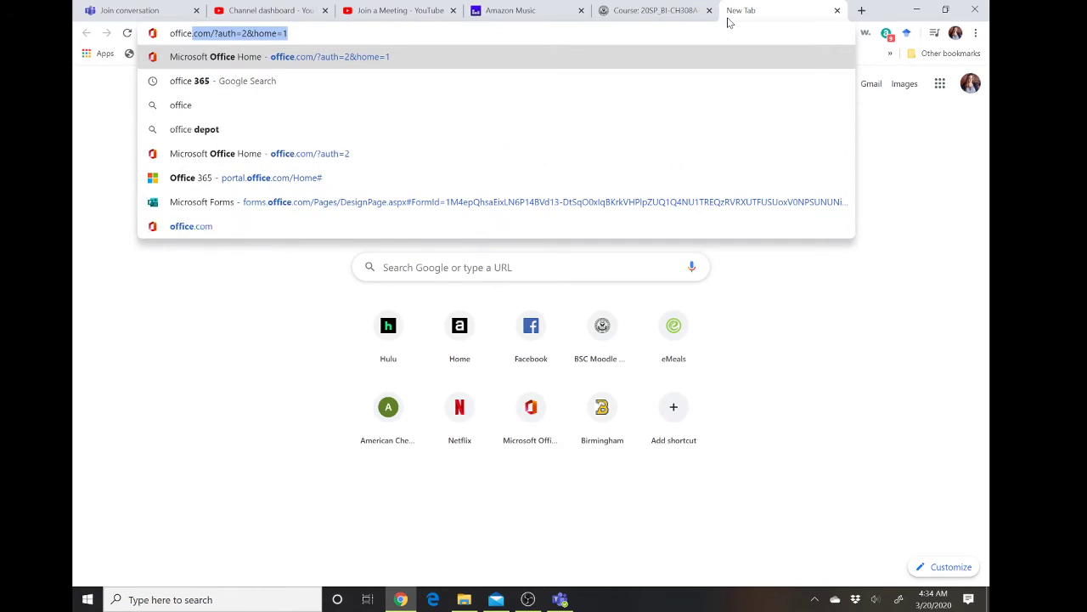
key(Down)
key(Return)
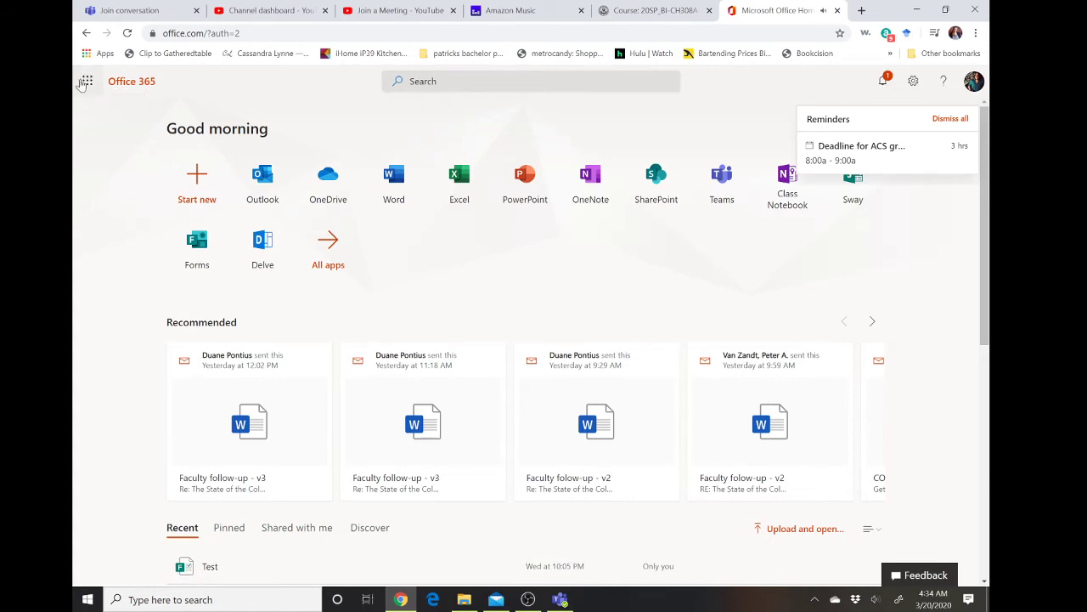
click(87, 82)
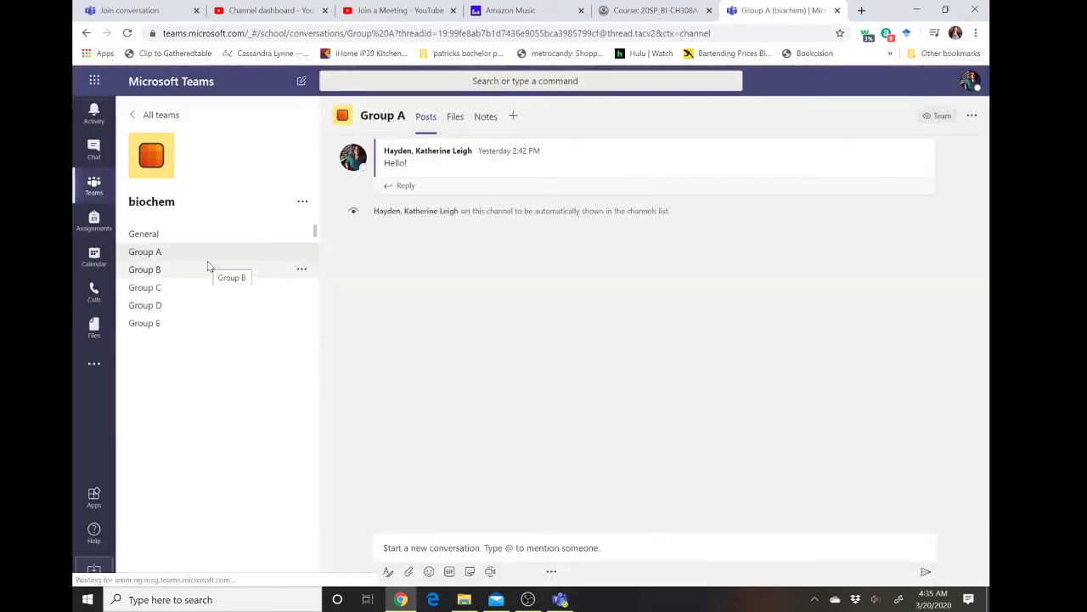
From the overview of all teams, open CH101 - Introductory Chemistry and view the details of its CH101v - Virtual Classroom meeting.
click(94, 192)
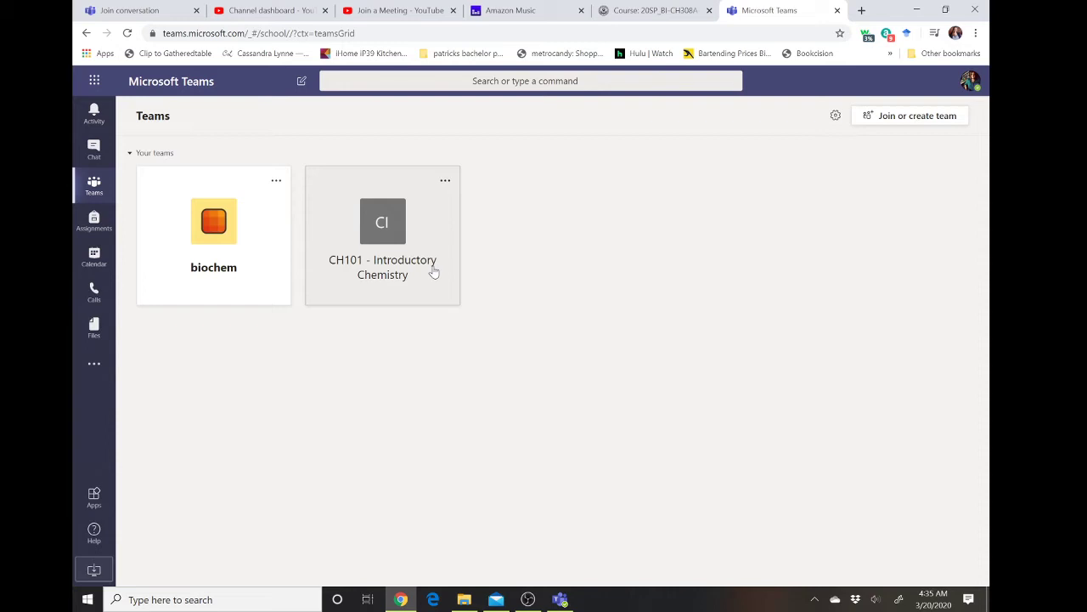
click(434, 272)
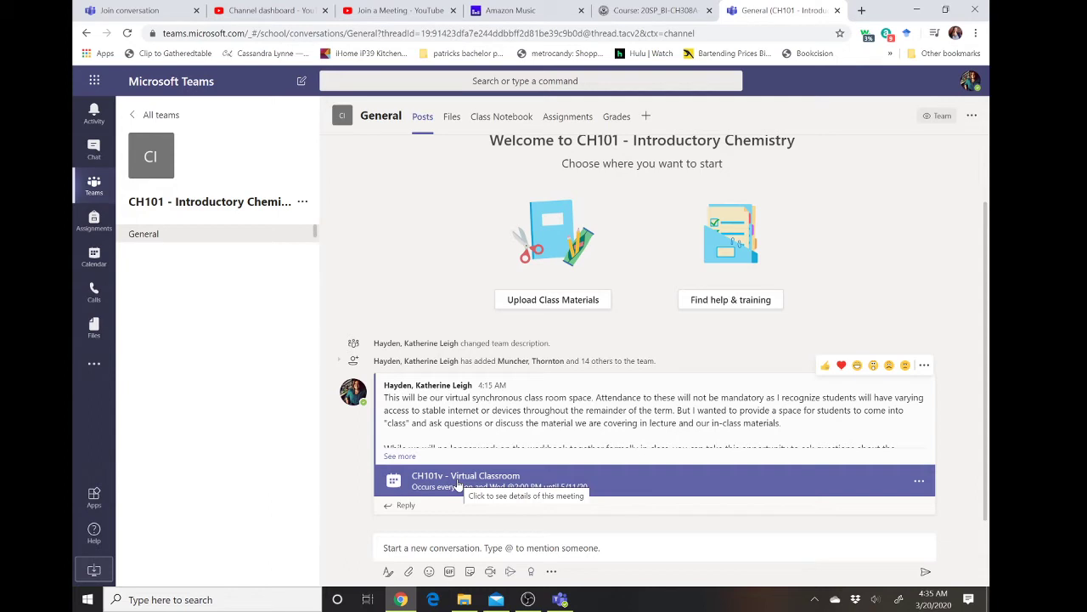
click(457, 481)
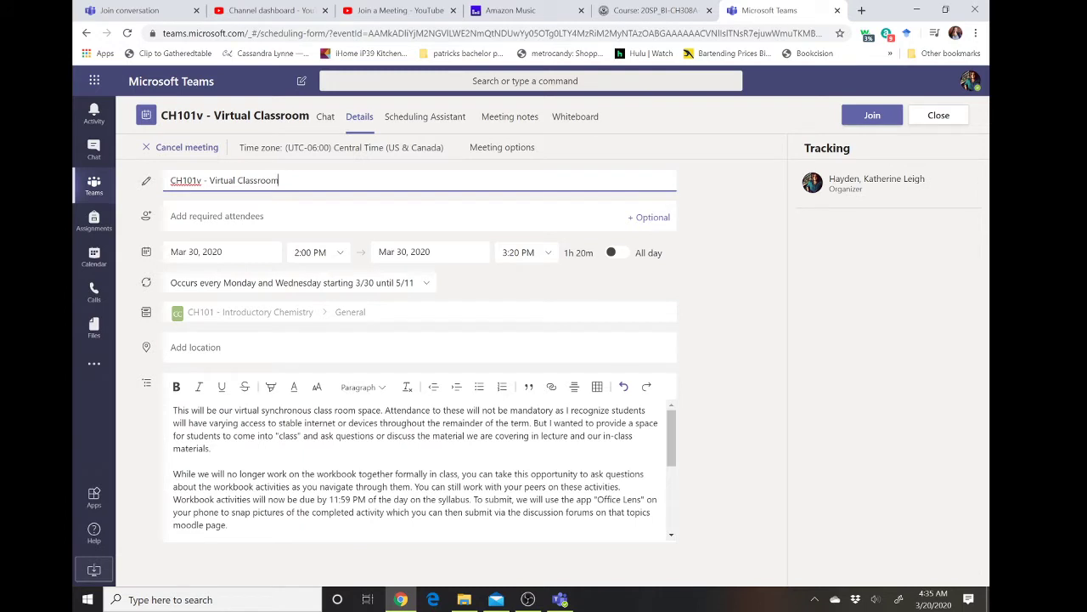
Join the CH101v - Virtual Classroom meeting with camera and microphone on, and show the content sharing options.
click(867, 119)
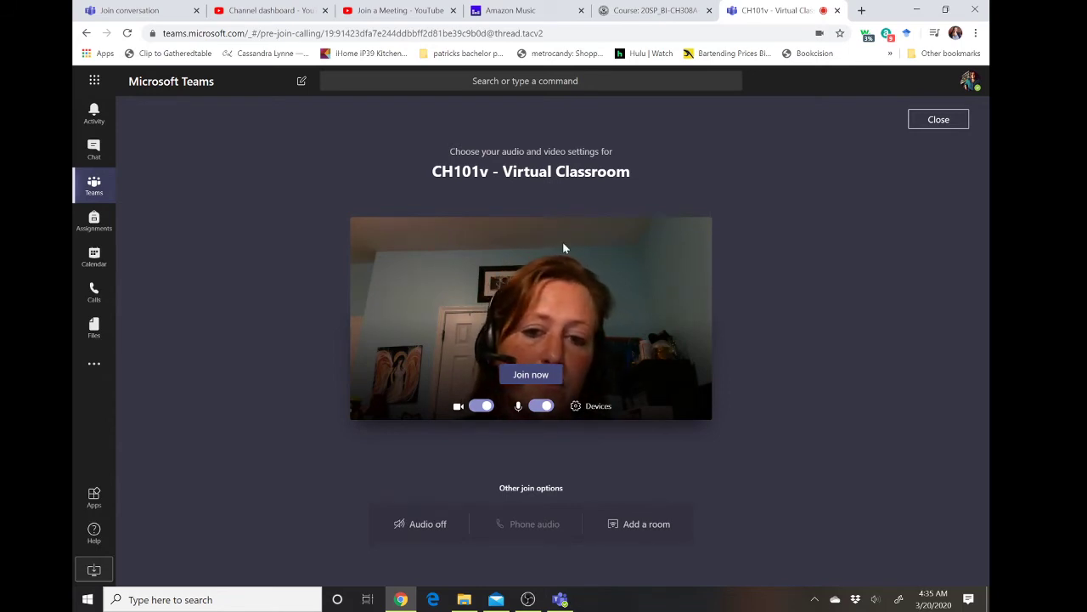
click(531, 375)
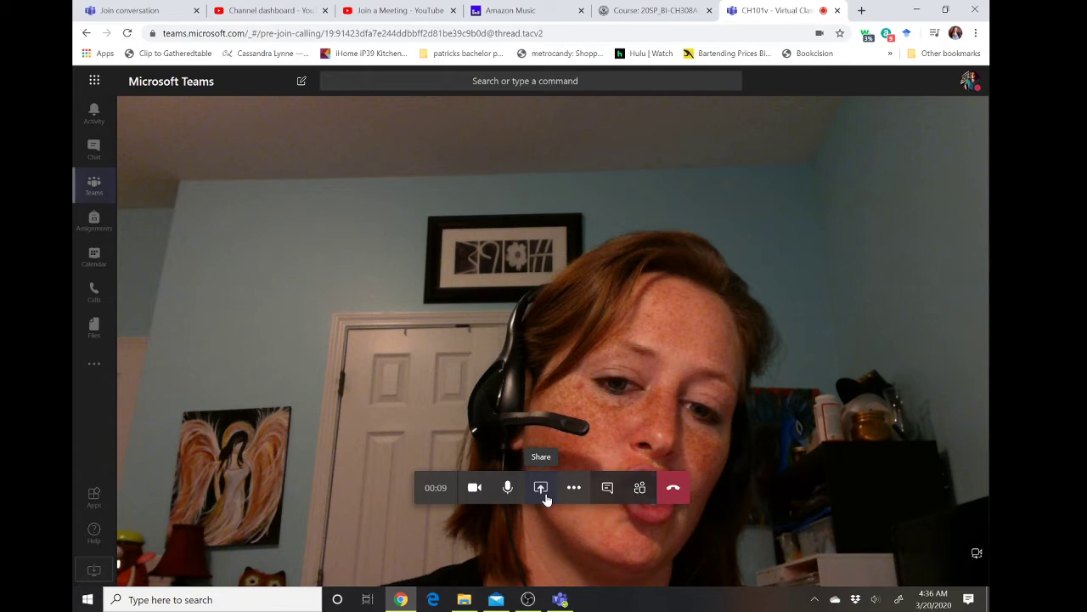
click(541, 489)
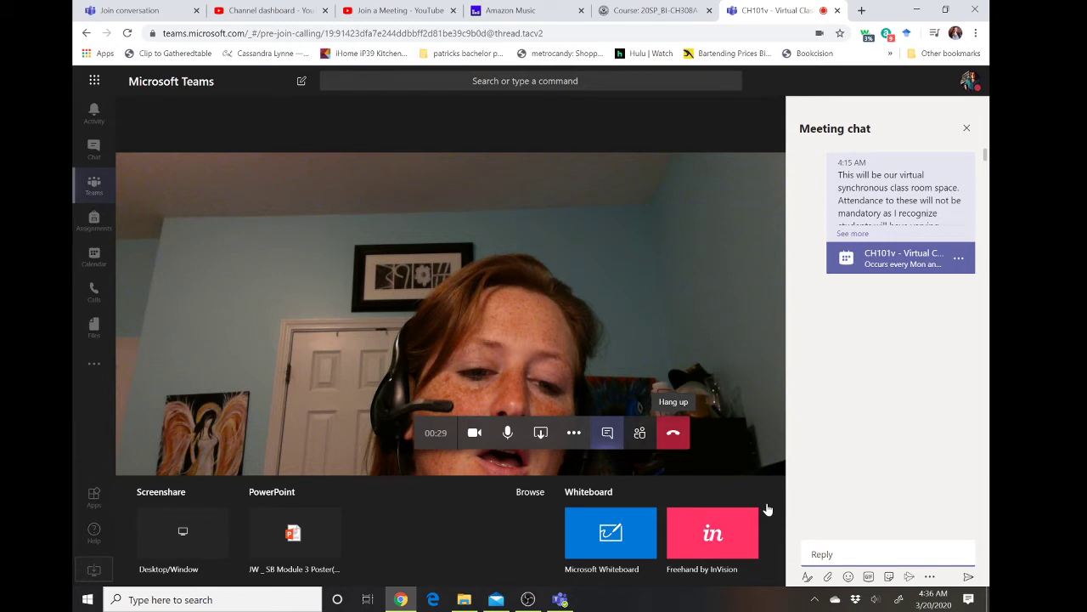
Leave the virtual classroom meeting, rate the call quality five stars, and return to the team's General channel.
click(673, 432)
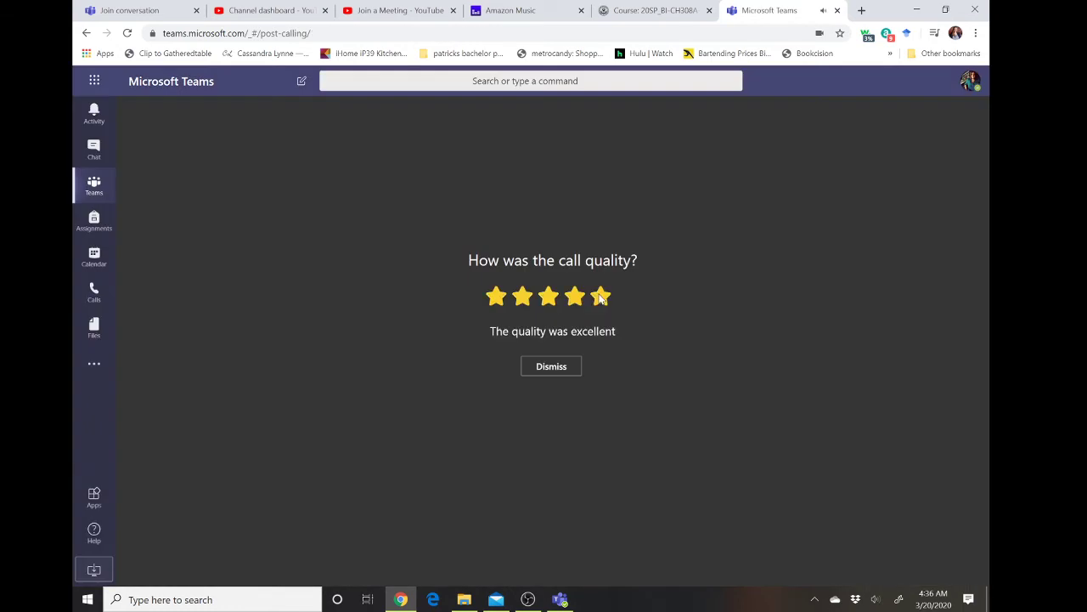
click(601, 297)
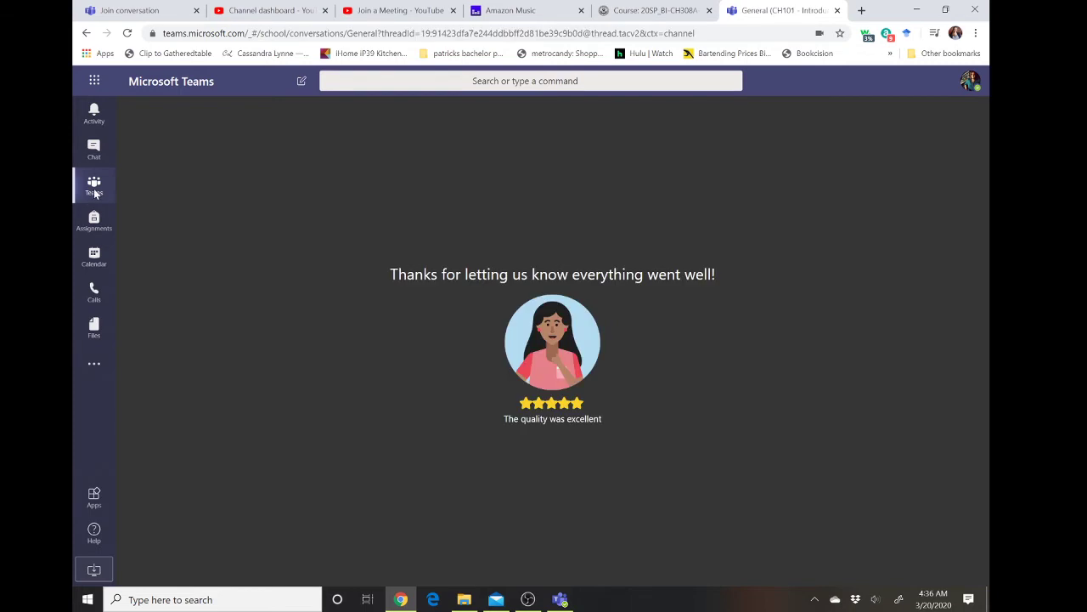
click(94, 188)
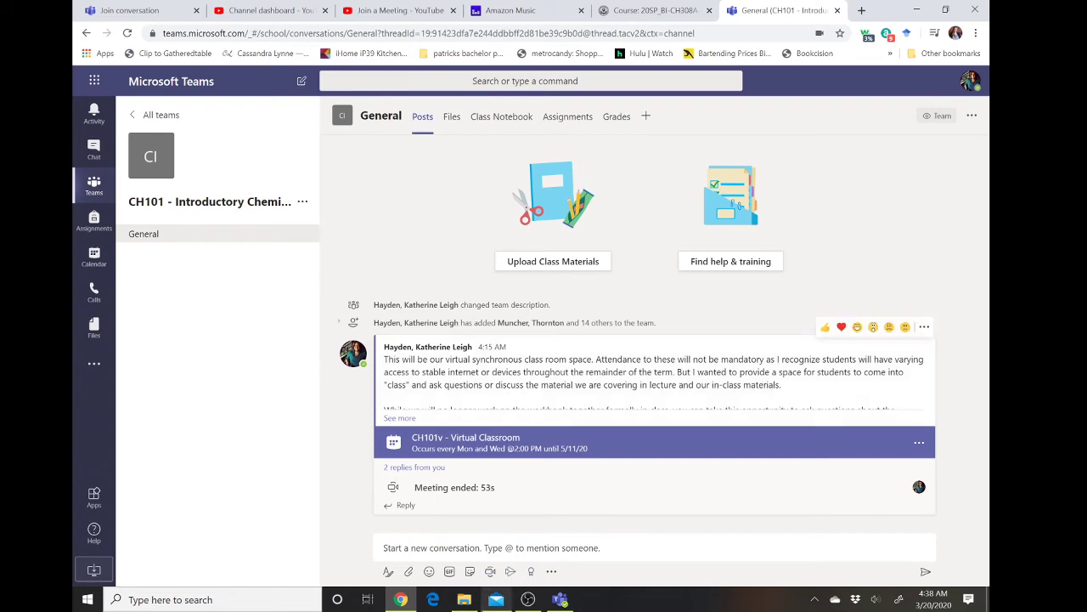
Return to the Moodle course page in Chrome and review the virtual class meeting instructions in its Introduction section.
click(401, 599)
click(401, 600)
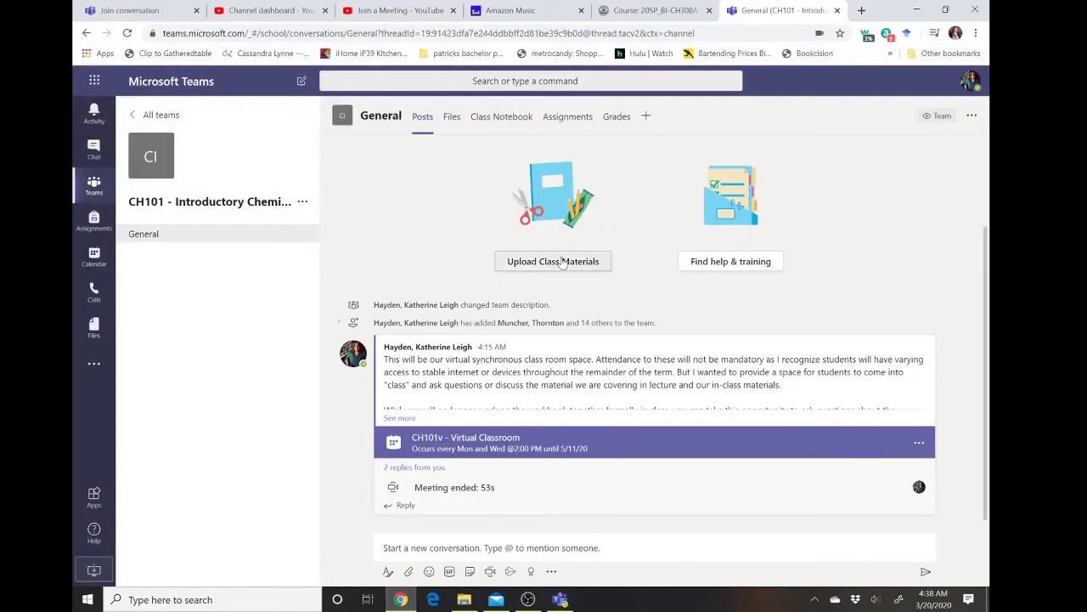
click(637, 10)
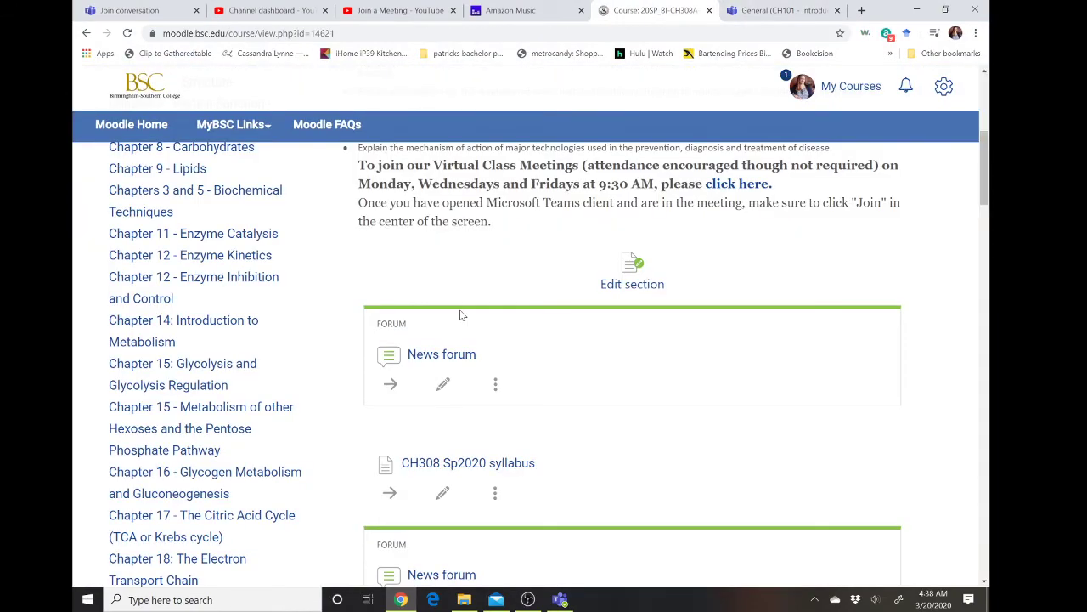
scroll(461, 314, up, 3)
scroll(461, 314, up, 1)
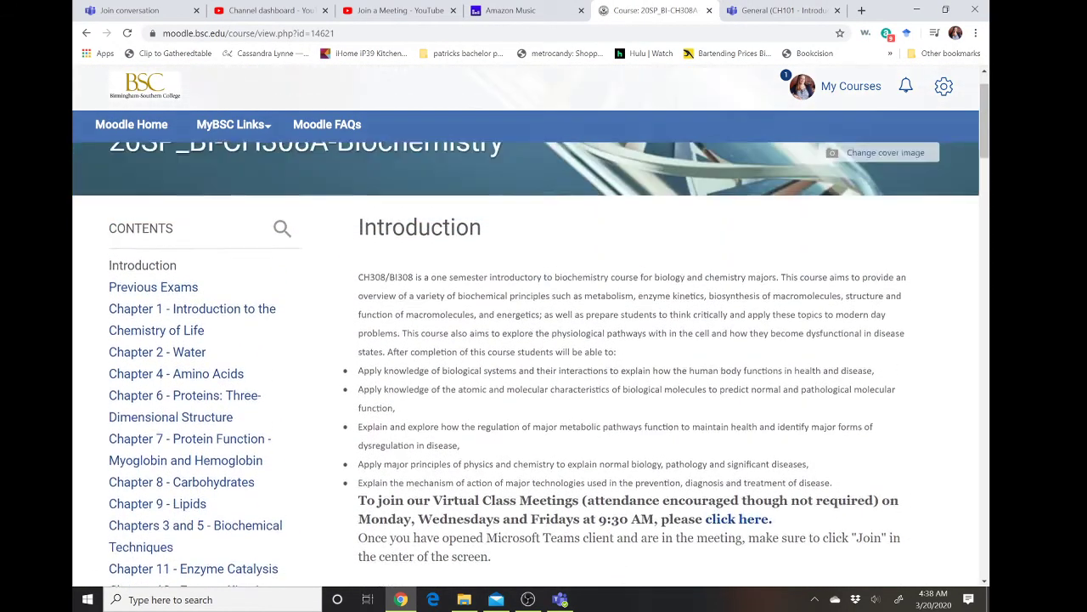
scroll(461, 314, down, 2)
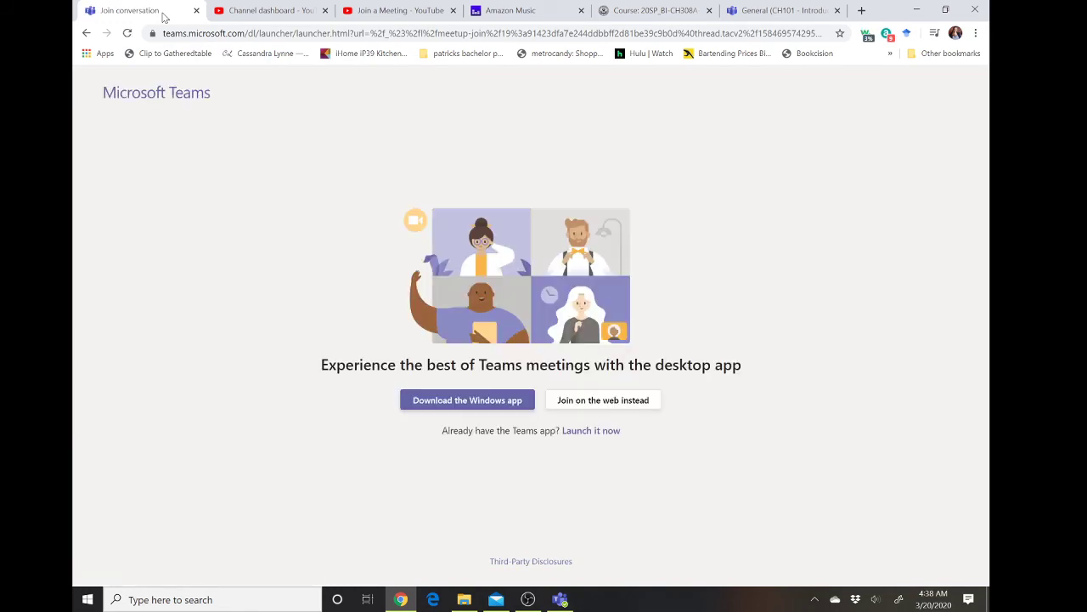
Switch to the Calendar app, show the CH101v - Virtual Classroom event on March 30, and use its online join link.
click(505, 599)
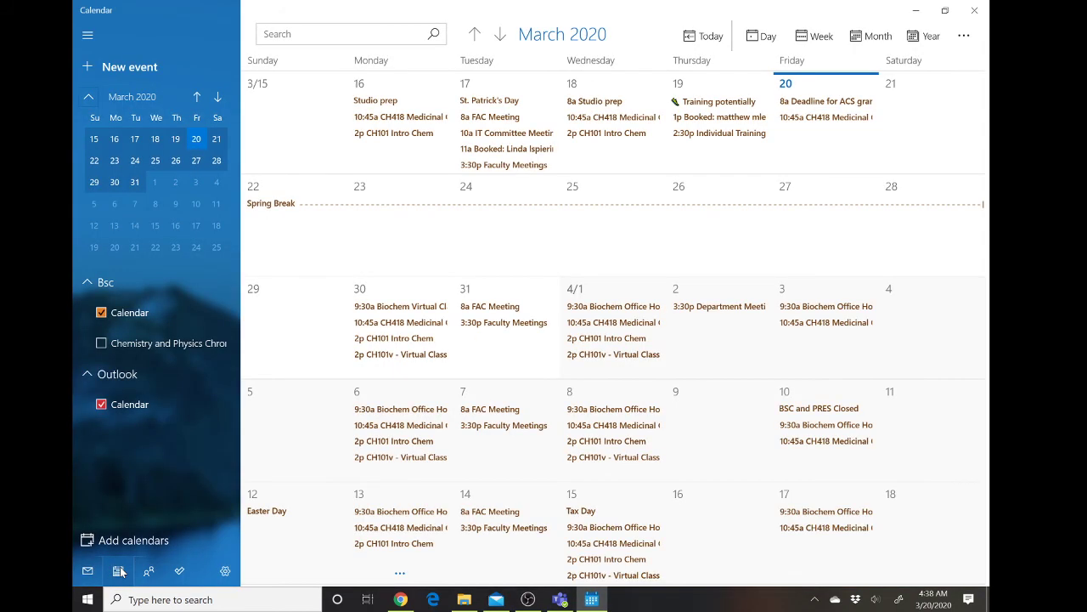
click(388, 355)
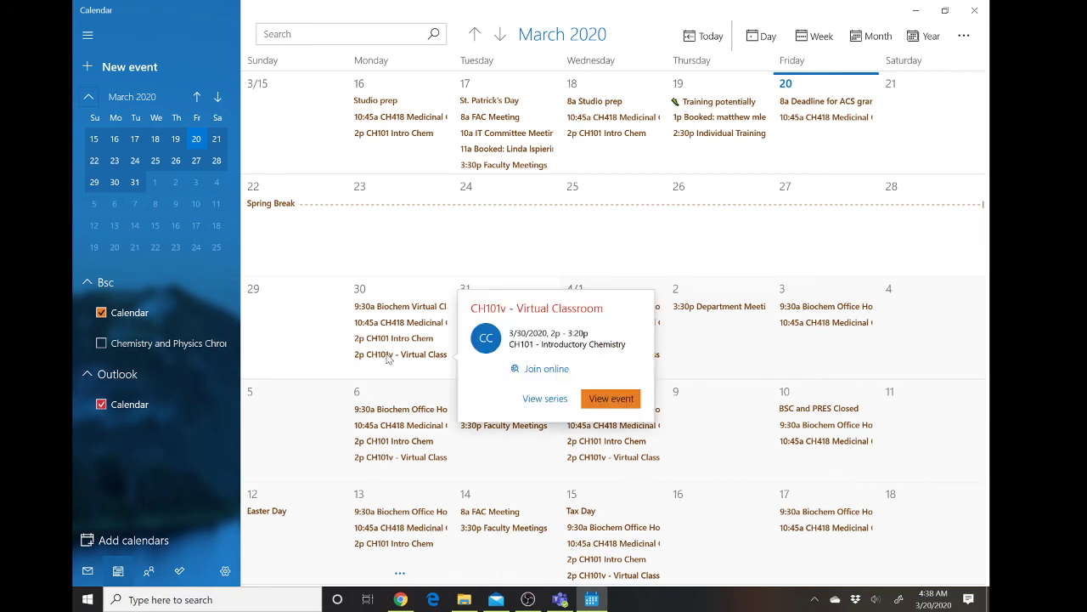
click(546, 370)
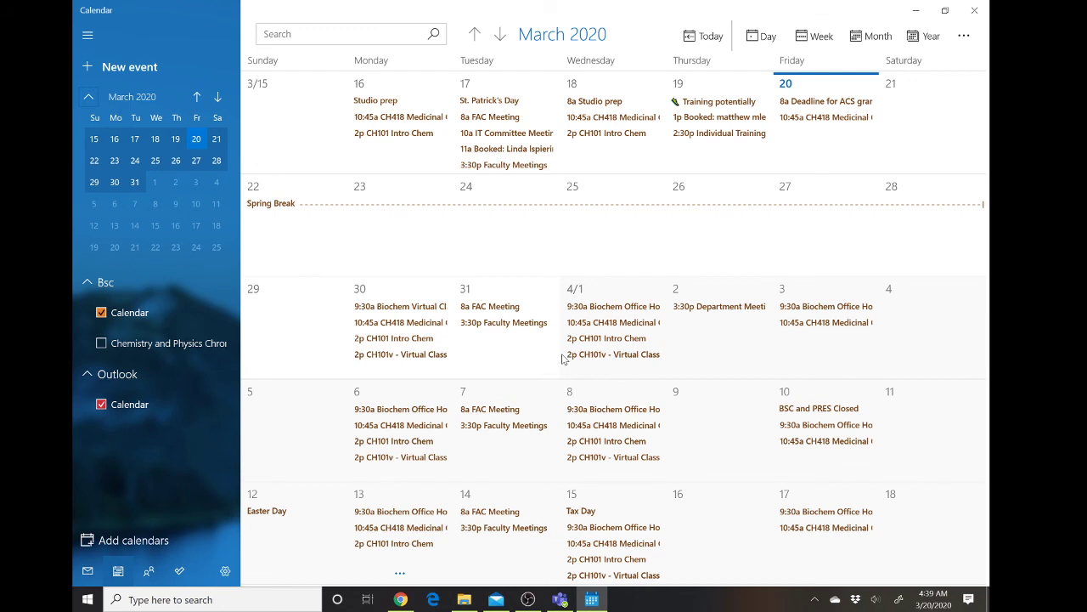
Minimize the Calendar and Mail windows to return to the Teams join page in Chrome.
click(919, 12)
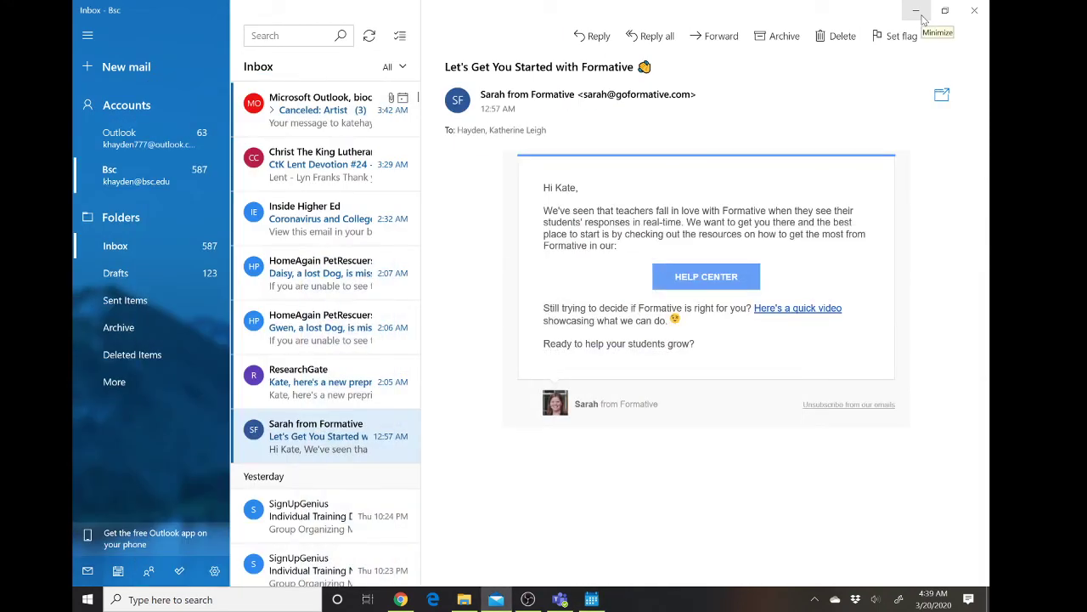
click(923, 19)
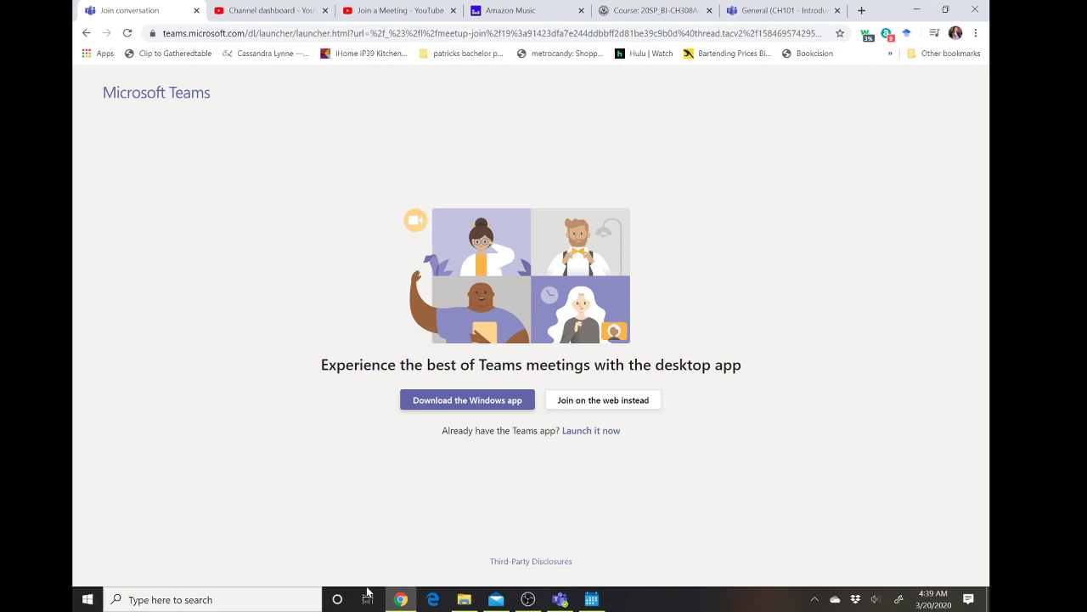
mouse_move(401, 601)
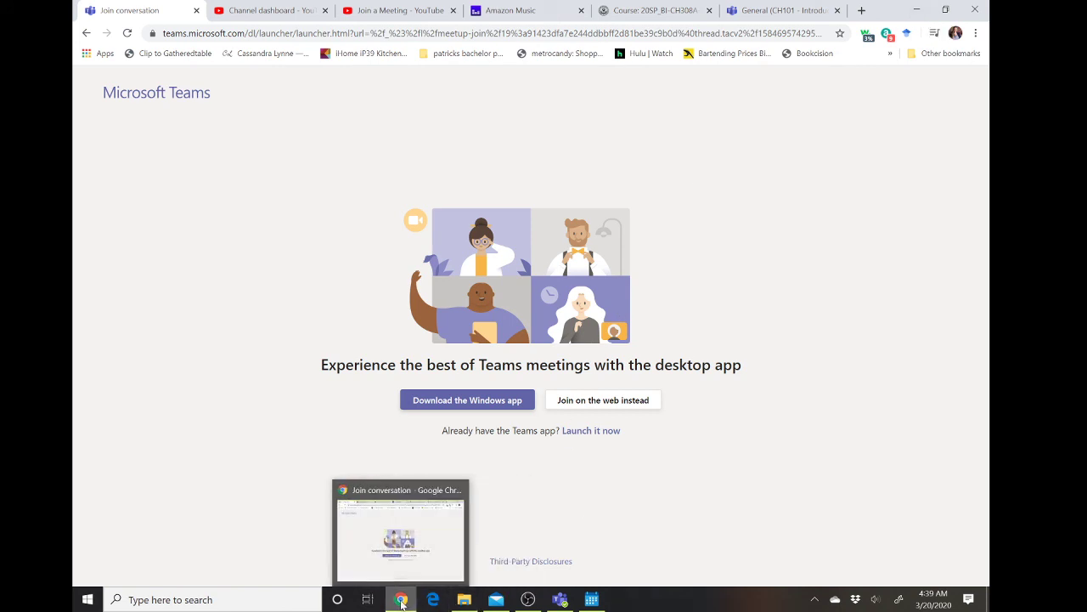
mouse_move(528, 599)
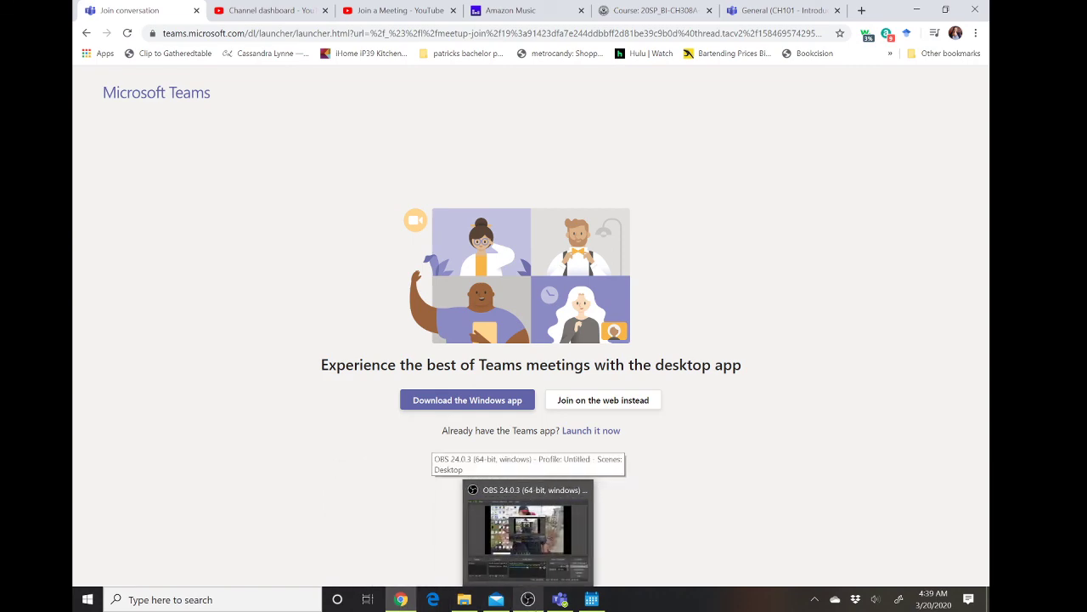